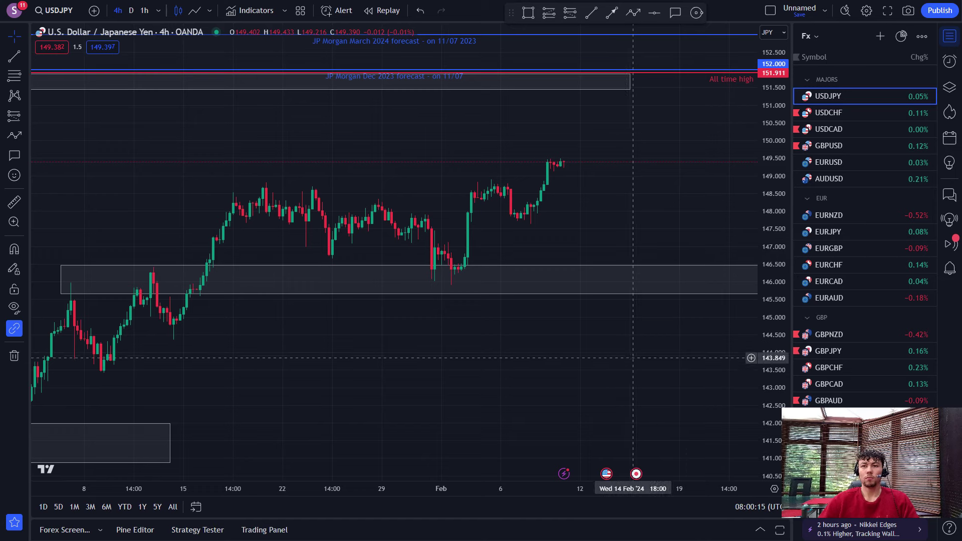
Draw two horizontal rectangle zones in an empty chart area, at about 173.55–174.31 and about 168.0–168.8.
scroll(864, 236, down, 5)
scroll(864, 289, down, 1)
scroll(864, 289, up, 5)
scroll(687, 277, up, 1)
drag(665, 203, 663, 283)
drag(662, 177, 643, 421)
drag(562, 115, 576, 253)
drag(453, 34, 555, 436)
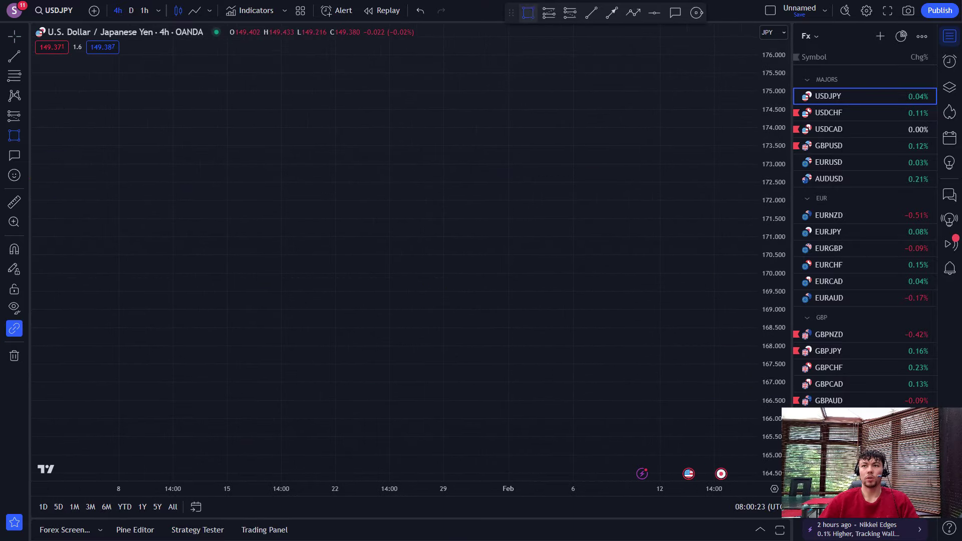
mouse_move(252, 116)
mouse_down()
mouse_move(562, 116)
mouse_move(623, 143)
mouse_up()
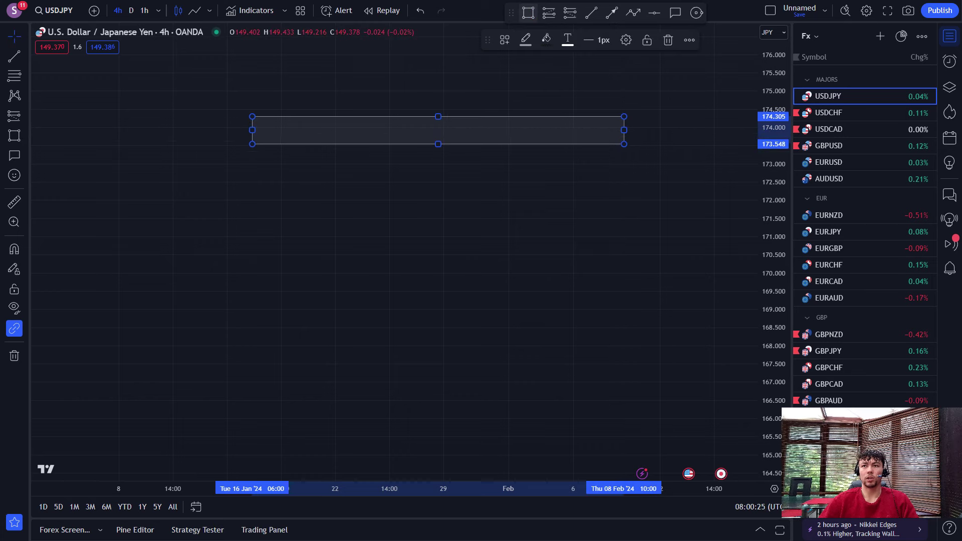
click(528, 13)
drag(256, 315, 621, 346)
Draw a zigzag price path that falls into the lower zone, rises to two peaks in the upper zone and drops to about 172.
click(633, 12)
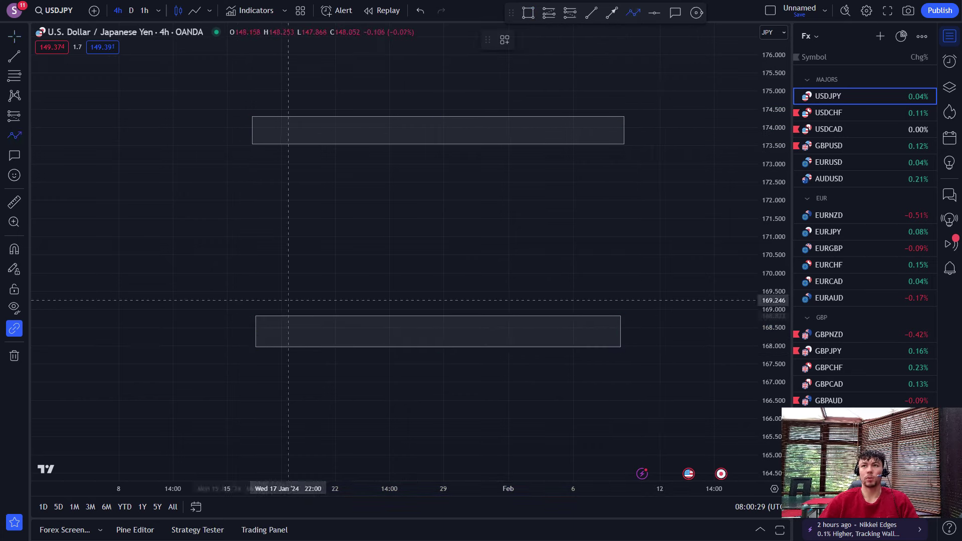
click(230, 223)
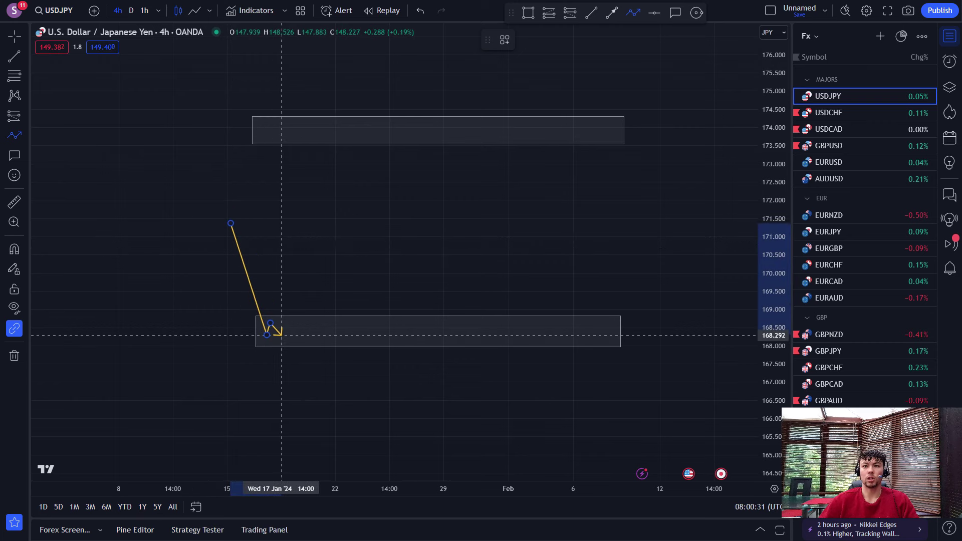
click(299, 321)
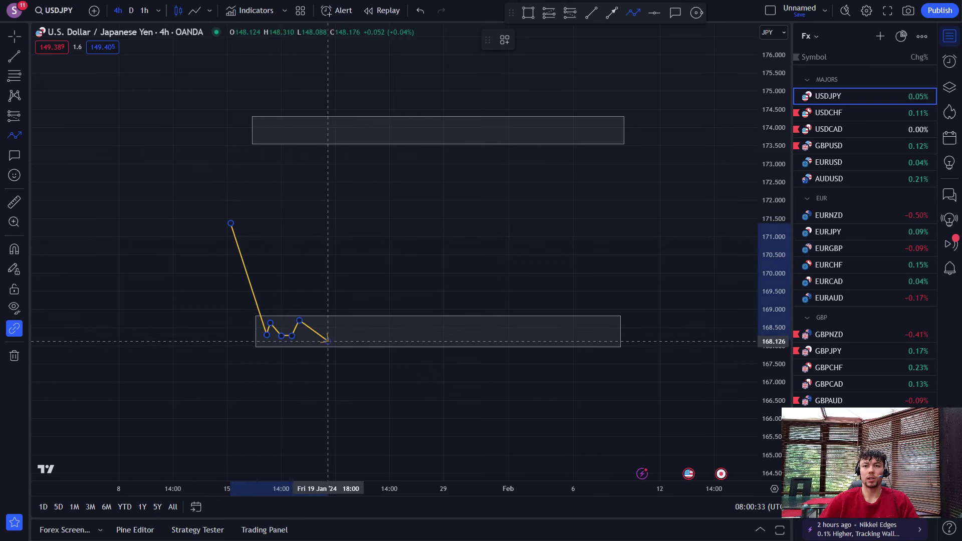
click(328, 341)
click(345, 216)
click(381, 247)
click(429, 132)
click(468, 217)
click(498, 126)
double_click(526, 204)
Continue from the first path's end with a second path of rising swings back into the upper zone at about 174.0.
drag(526, 203, 476, 233)
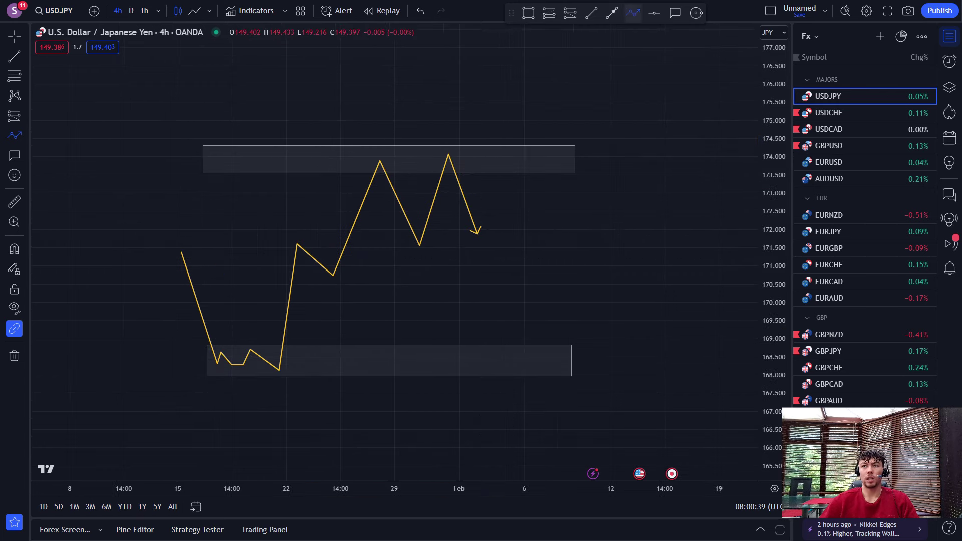
click(481, 232)
click(520, 188)
click(532, 210)
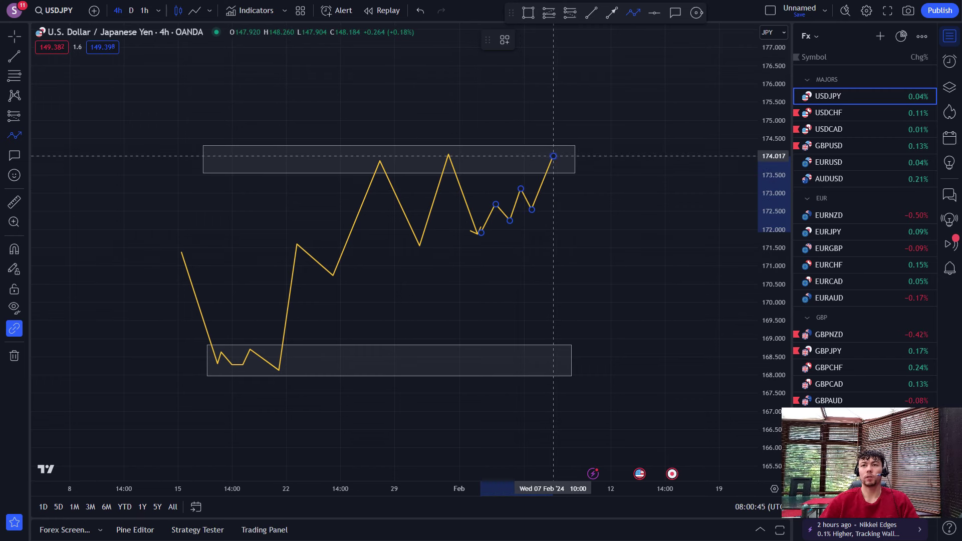
Try a short position with its entry at about 173.99 where the second path meets the upper zone, and delete it.
click(569, 13)
click(553, 156)
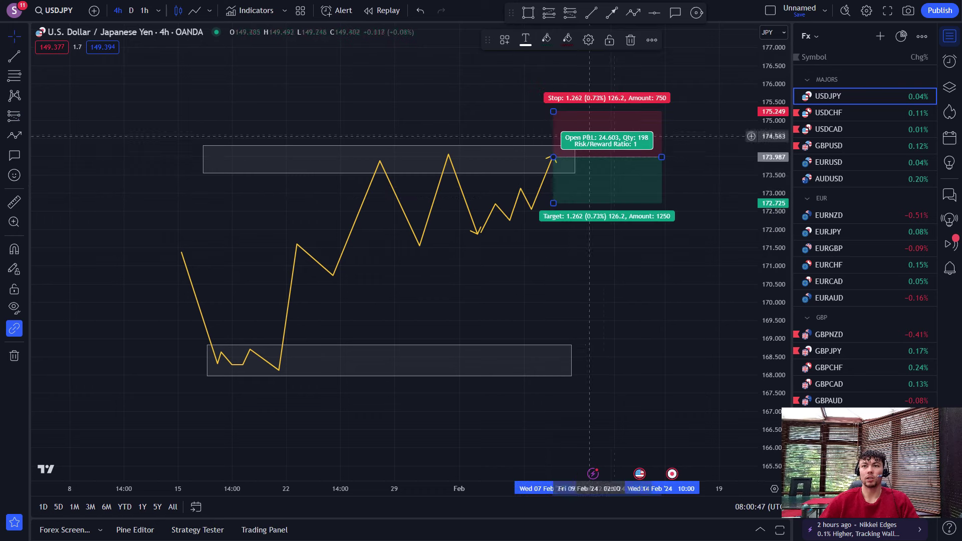
key(Delete)
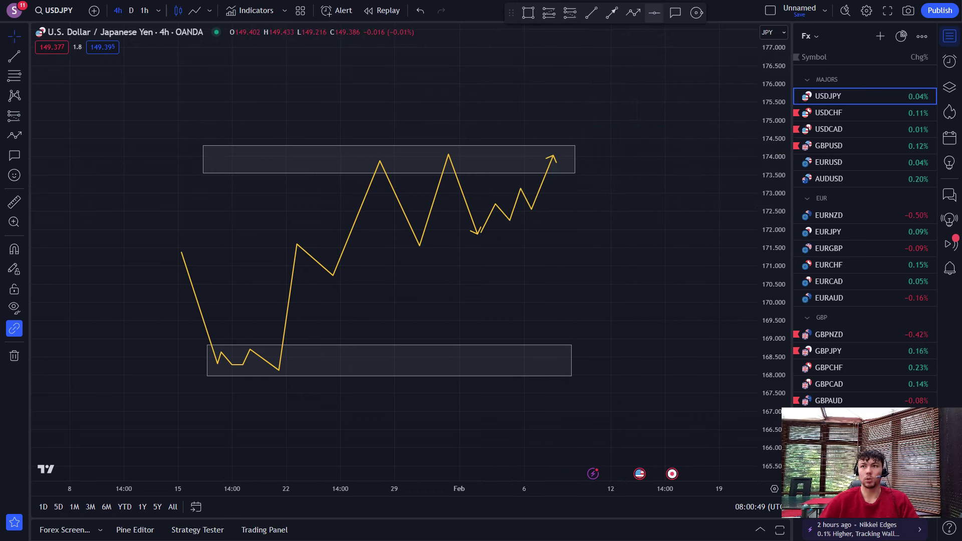
Sketch a choppy path falling out of the upper zone, try a short position at about 173.61, and remove both.
click(633, 12)
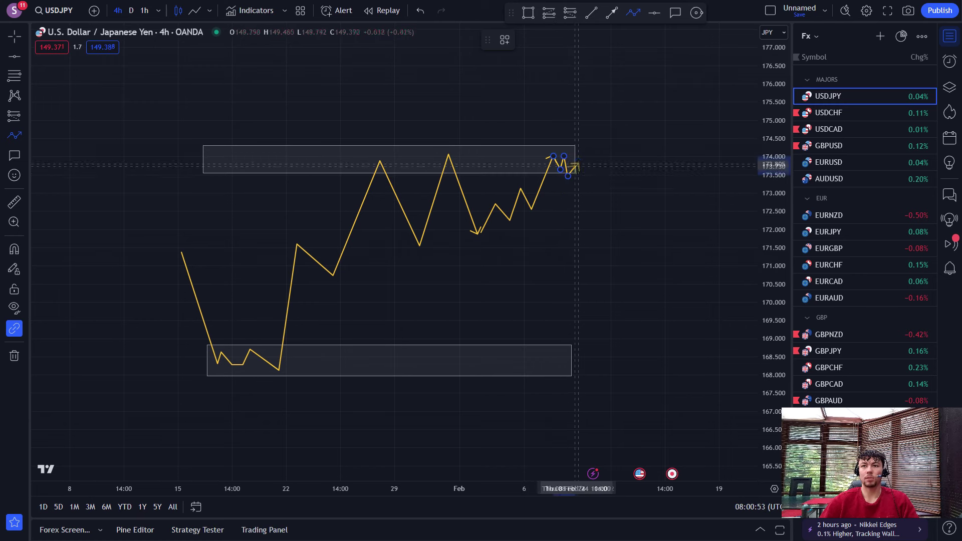
double_click(593, 196)
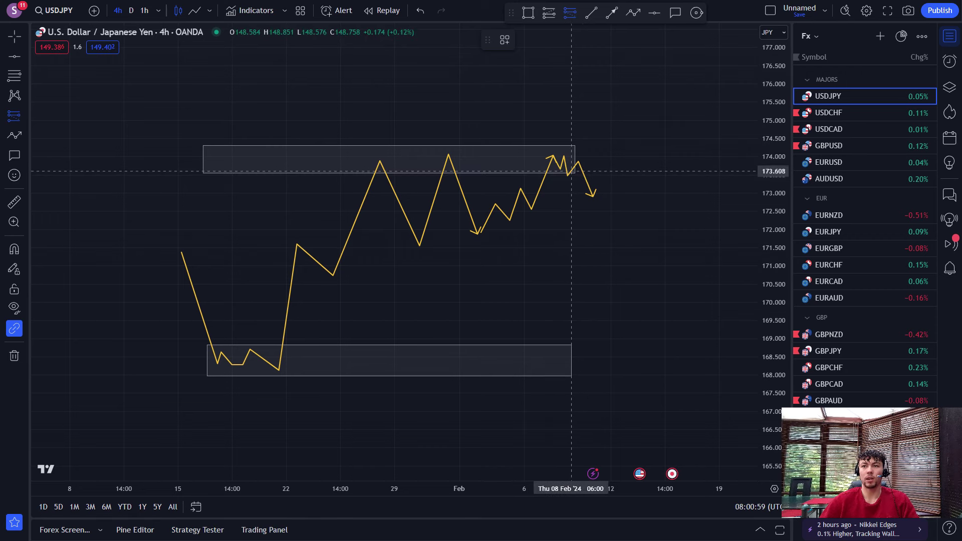
click(571, 171)
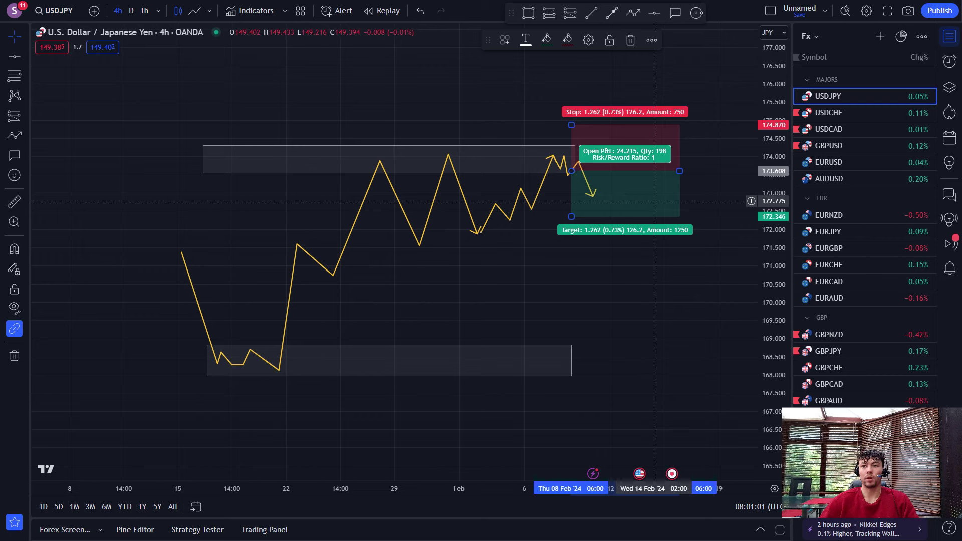
key(Delete)
key(ctrl+z)
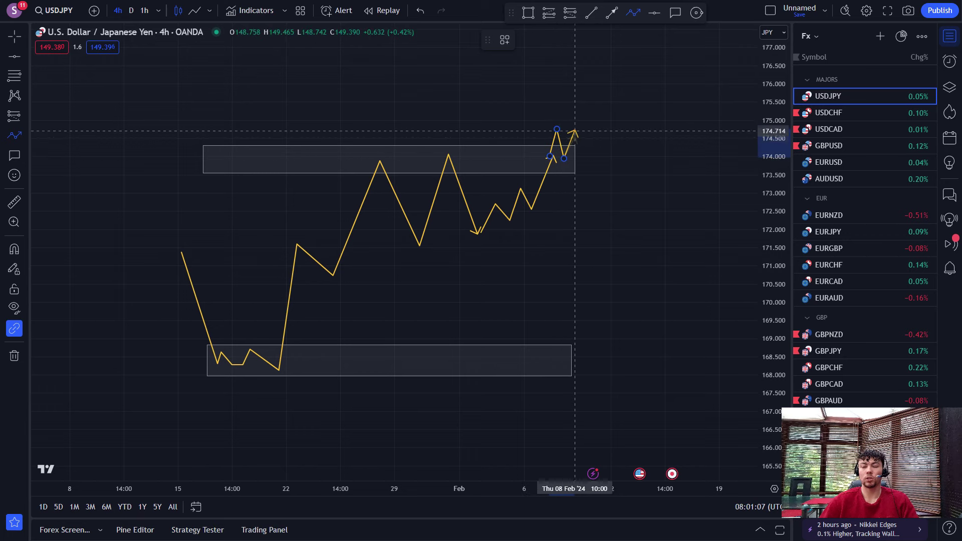
Draw a zigzag path breaking above the upper zone and extend that zone's right edge to 14 February.
double_click(622, 154)
drag(575, 159, 661, 165)
click(668, 189)
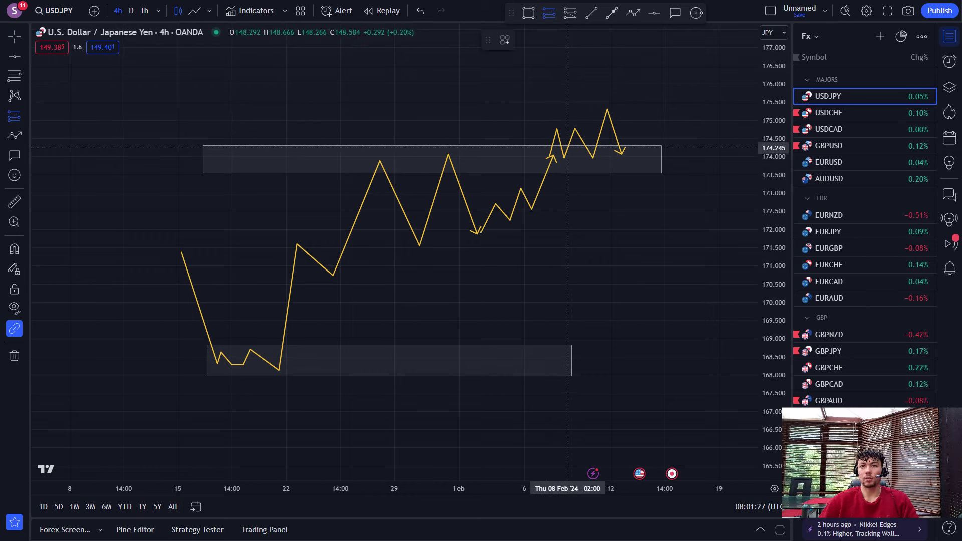
Try a long position at about 174.2 on the retest of the upper zone, and delete all the demonstration drawings.
click(567, 149)
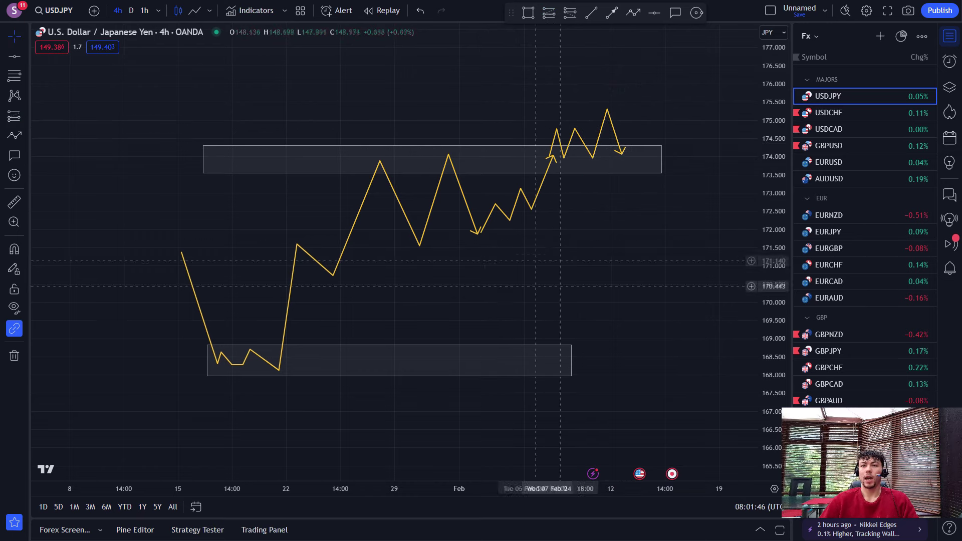
drag(640, 385, 185, 80)
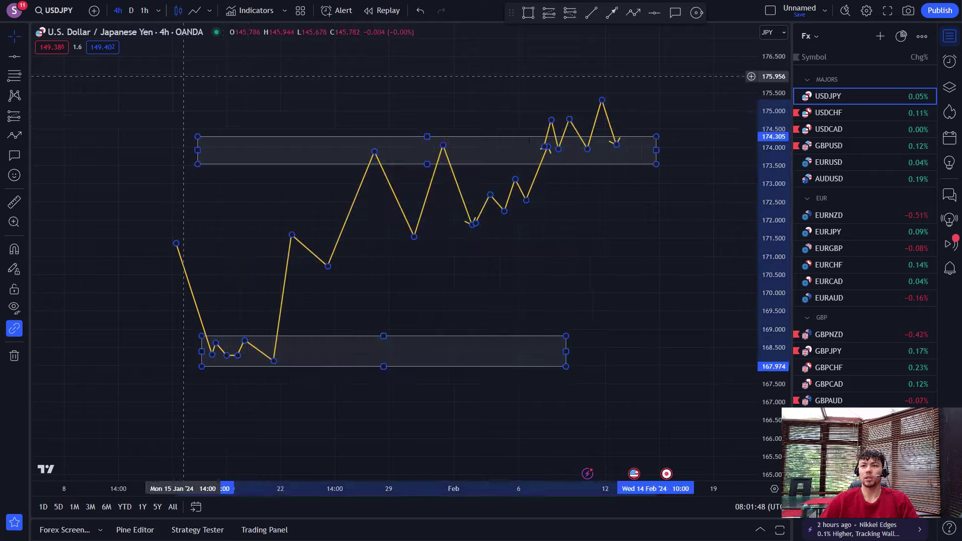
key(Delete)
Mark a rectangle zone at about 148.4–149.05 on the USDJPY daily chart and return to the four-hour timeframe.
key(alt+r)
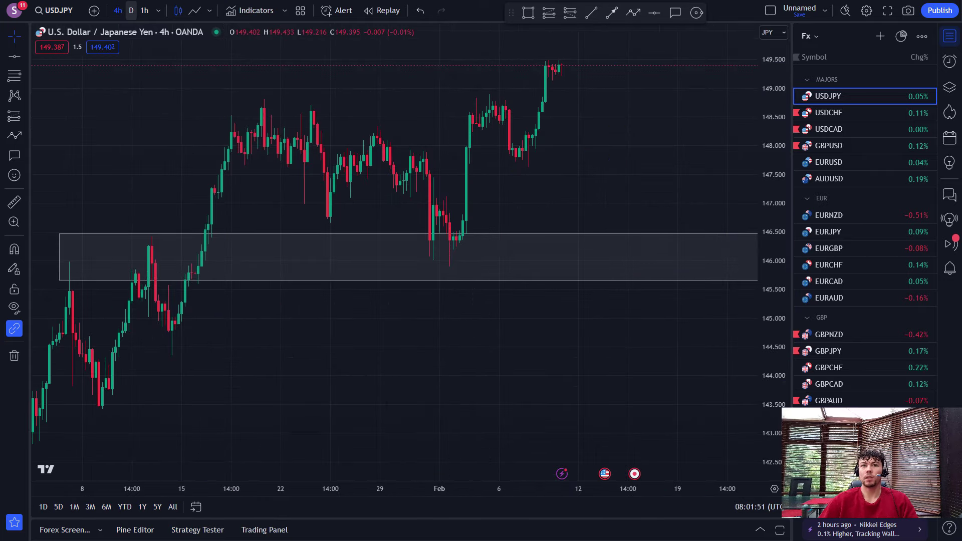
click(131, 10)
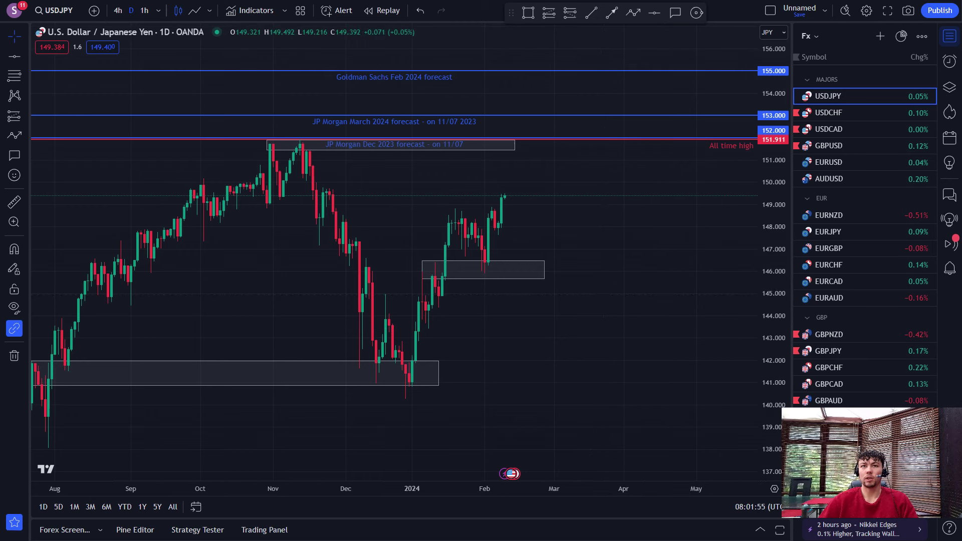
mouse_move(441, 204)
mouse_down()
mouse_move(476, 217)
mouse_move(577, 218)
mouse_up()
click(630, 237)
click(117, 10)
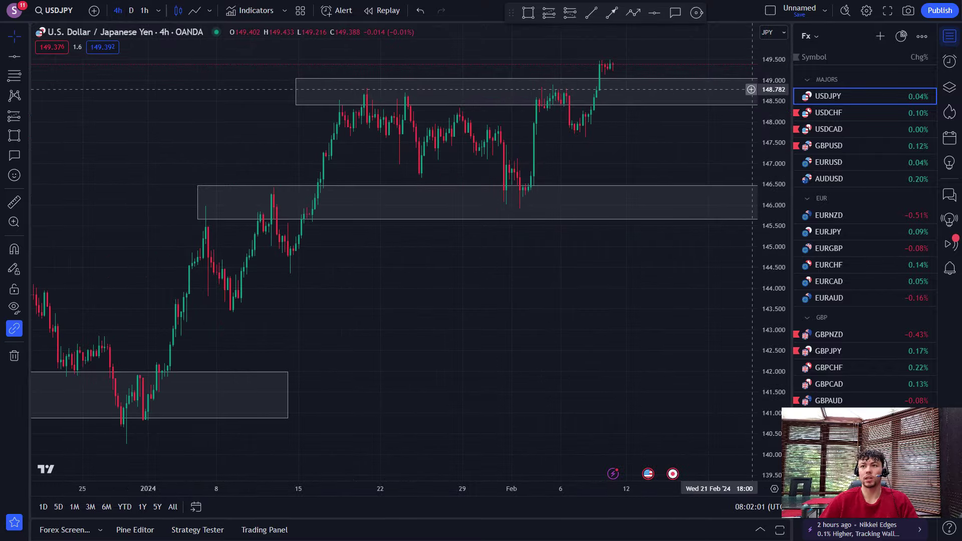
Examine the USDJPY four-hour chart around the new zone, and the zones and notes on USDCHF and USDCAD.
click(751, 89)
click(751, 89)
drag(679, 141, 593, 150)
drag(714, 165, 645, 260)
key(Down)
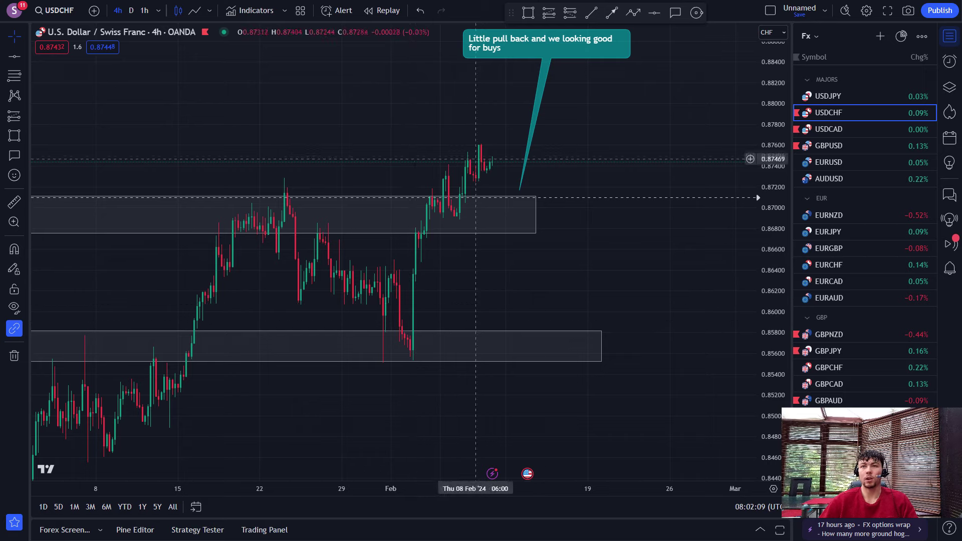
drag(629, 237, 629, 262)
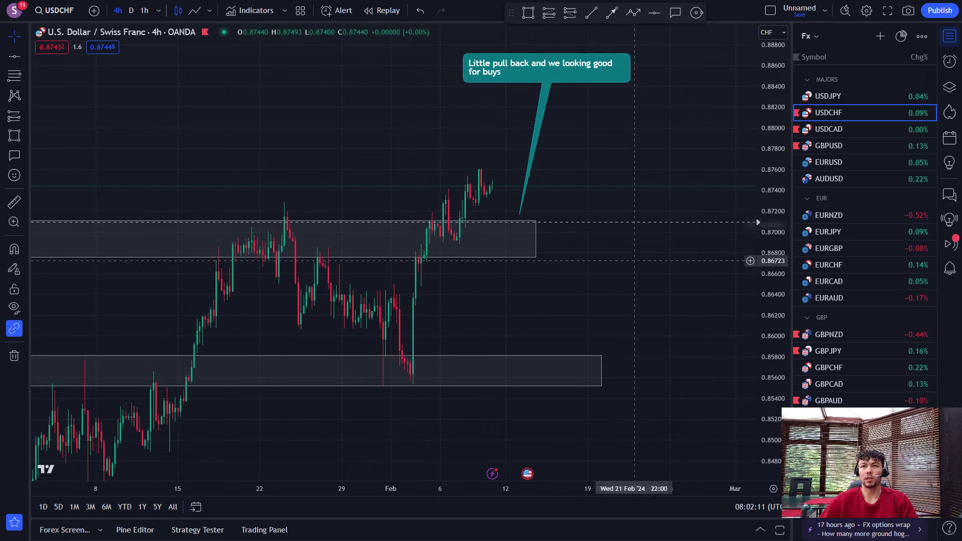
key(Down)
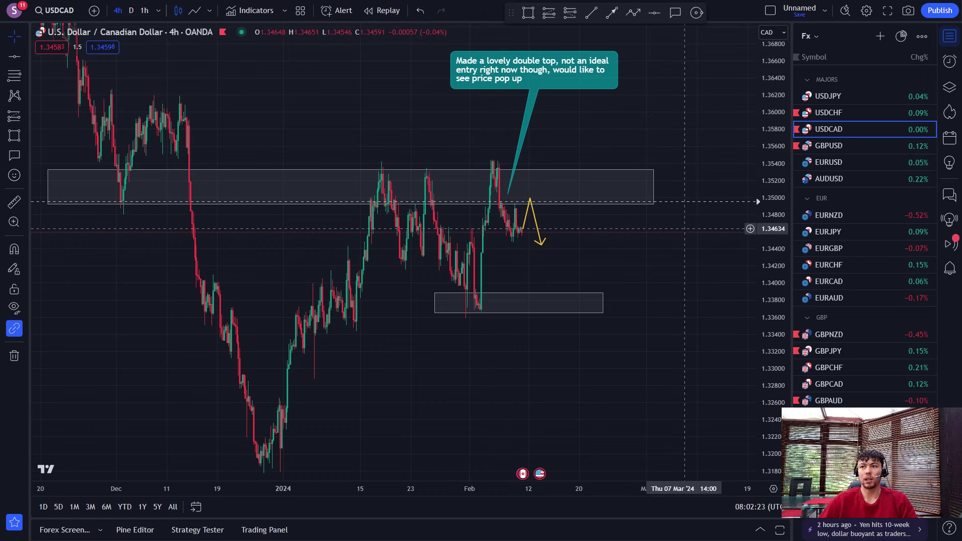
On the GBPUSD chart, delete the downward forecast path and extend the middle zone's right edge further past the latest candle.
key(Down)
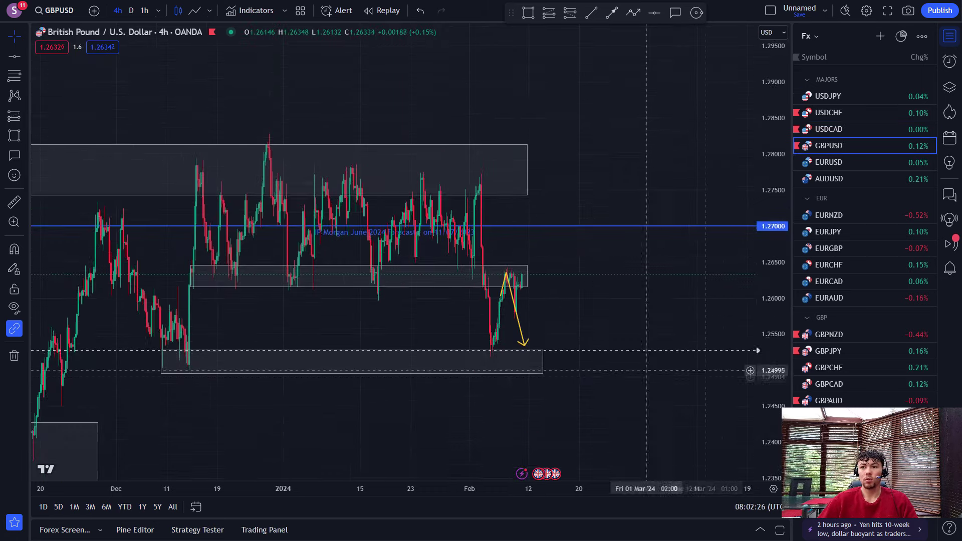
click(522, 334)
key(Delete)
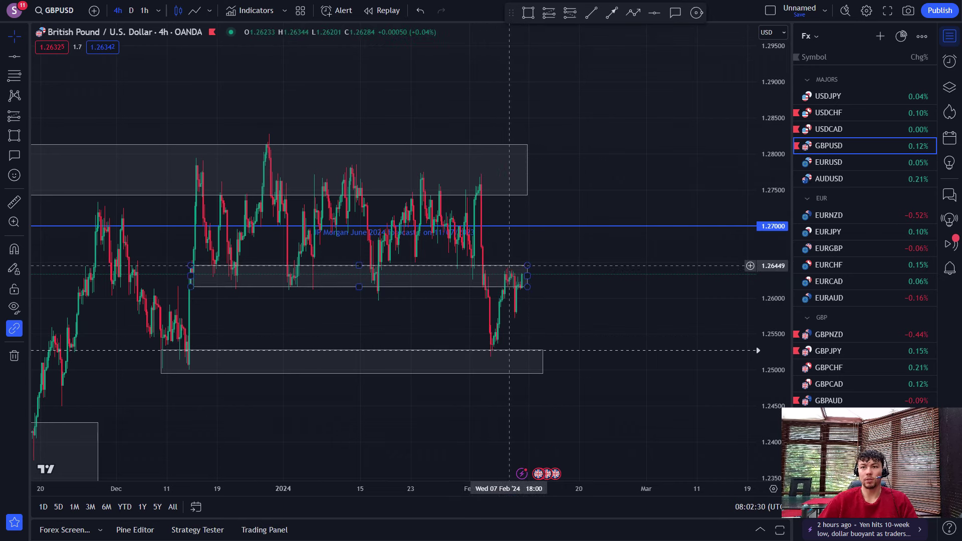
drag(528, 276, 561, 276)
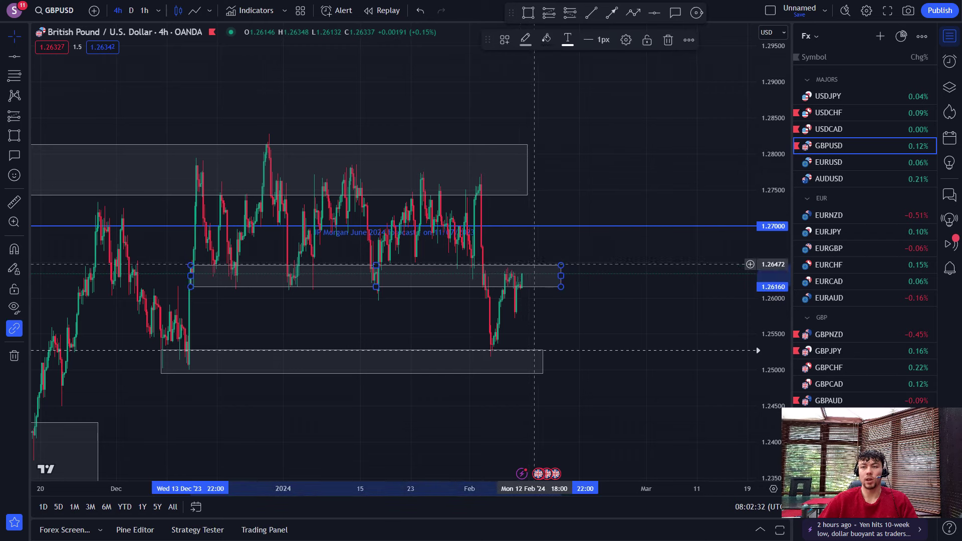
click(590, 304)
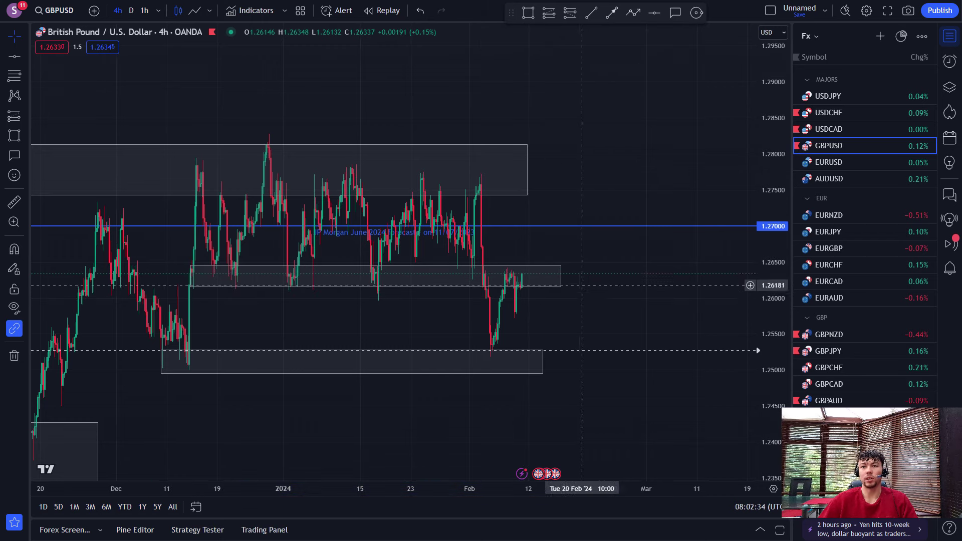
On the EURUSD chart, extend the zone just below the 1.08000 line past the latest candles.
key(Down)
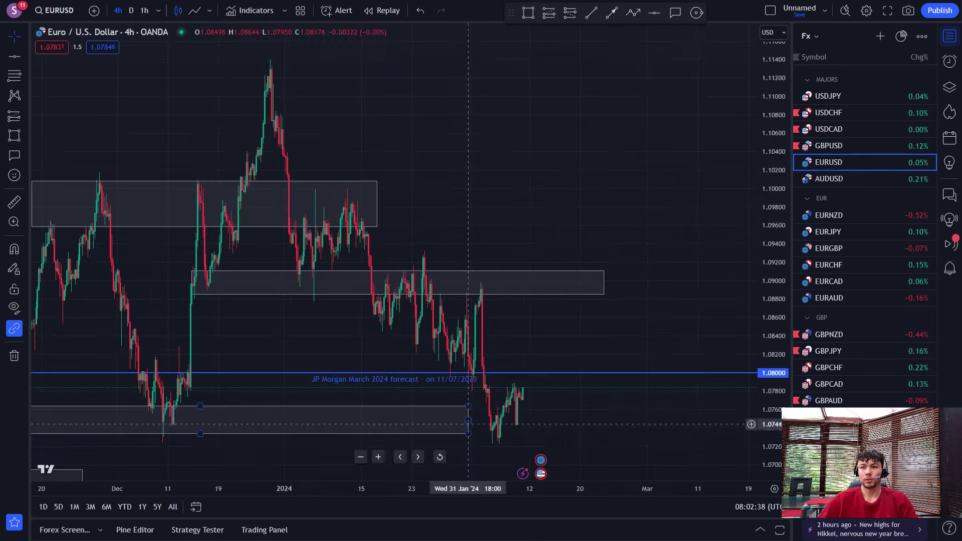
scroll(665, 409, up, 4)
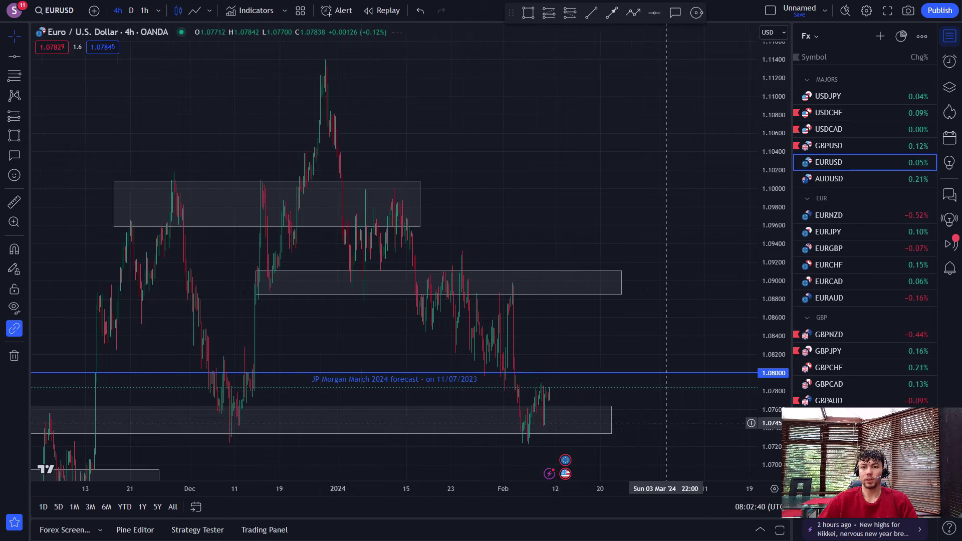
Examine the AUDUSD four-hour chart around the short position and the small zone below it.
key(Down)
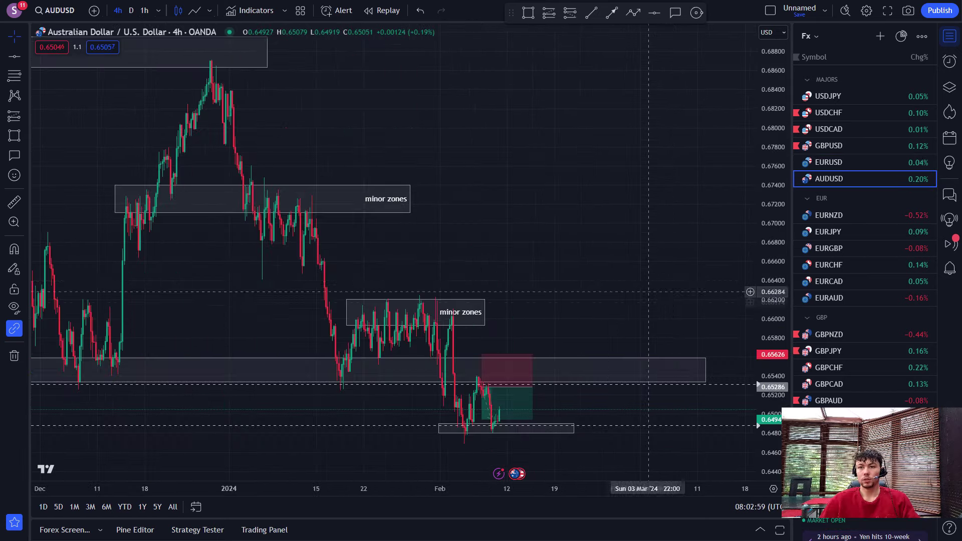
scroll(621, 258, up, 5)
drag(565, 263, 576, 260)
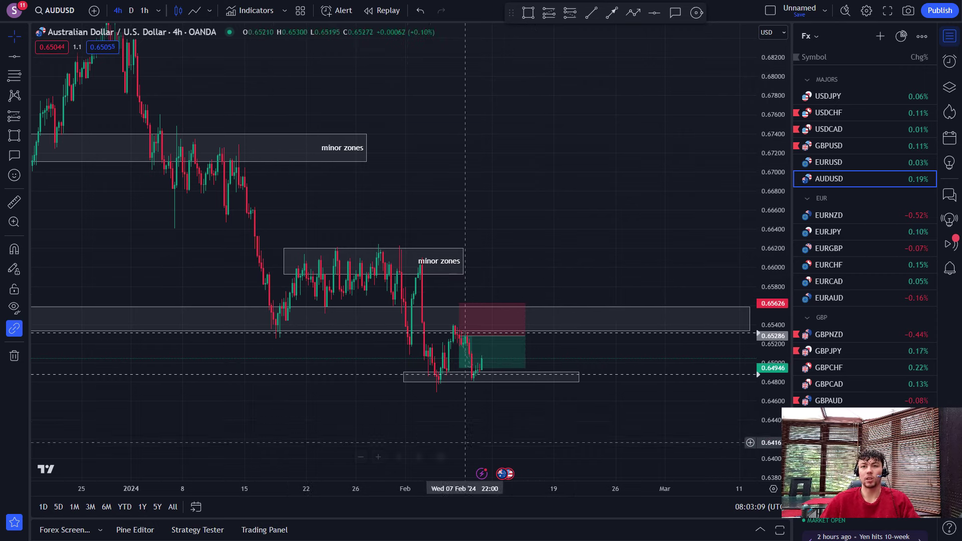
scroll(491, 380, down, 3)
scroll(515, 374, down, 2)
scroll(515, 351, up, 4)
scroll(513, 401, up, 2)
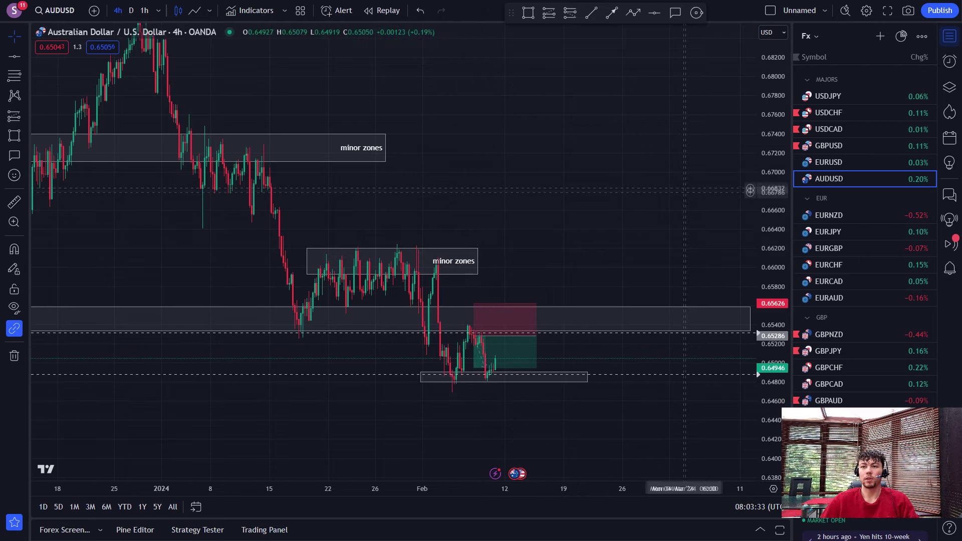
Review price against the marked zones on the EURNZD and EURJPY four-hour charts.
key(Down)
scroll(664, 328, down, 1)
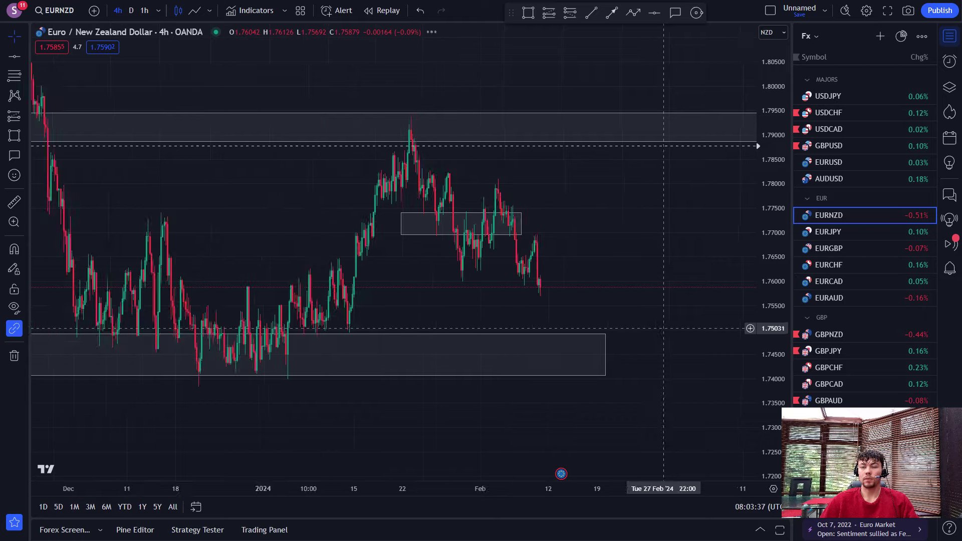
key(Down)
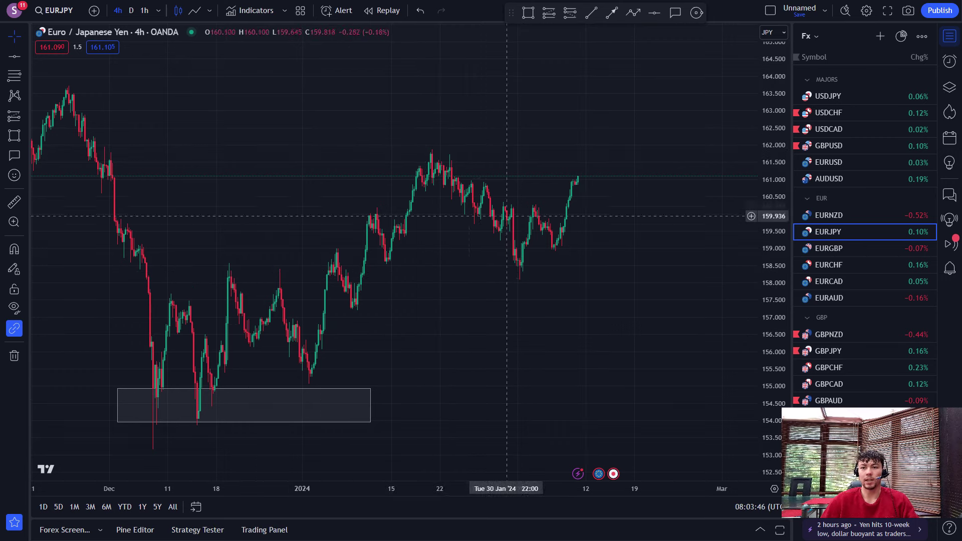
On the EURGBP chart, extend the lowest zone's right edge past the latest candle.
key(Down)
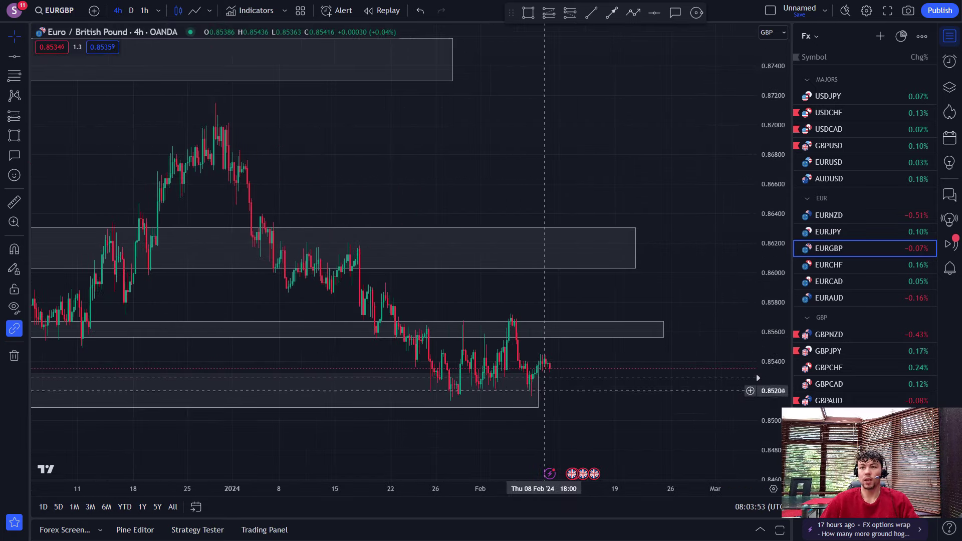
drag(540, 390, 600, 390)
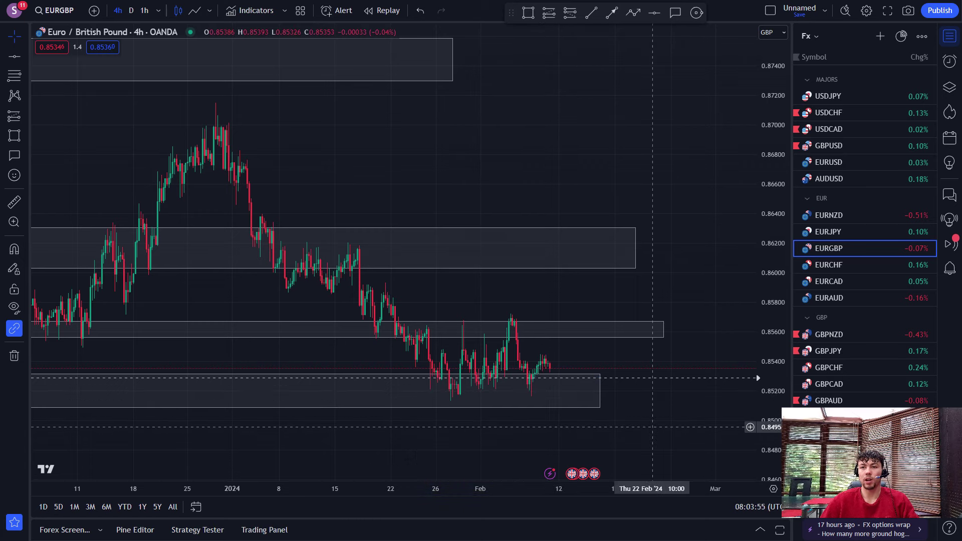
Pass over EURCHF and, on the EURCAD chart, extend the small lower zone's right edge well past the latest candles.
key(Down)
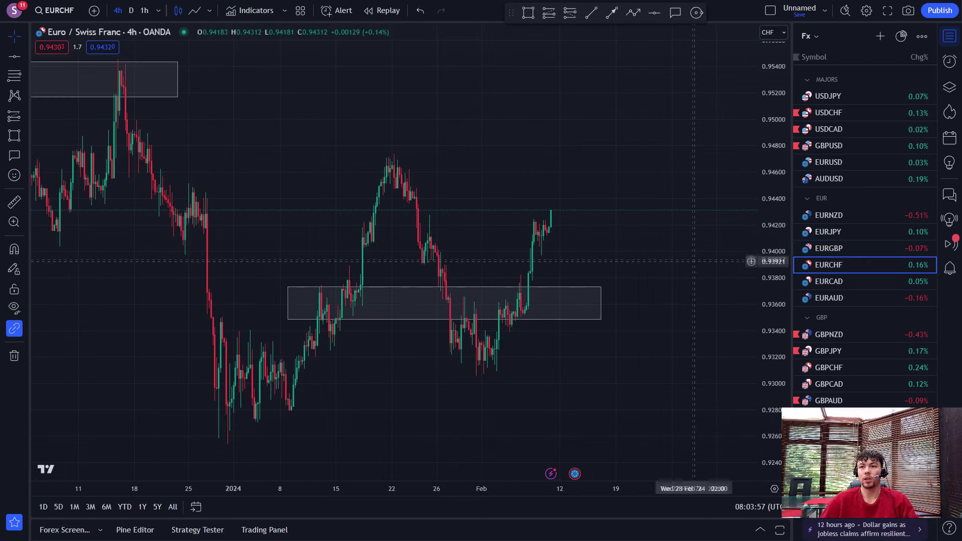
key(Down)
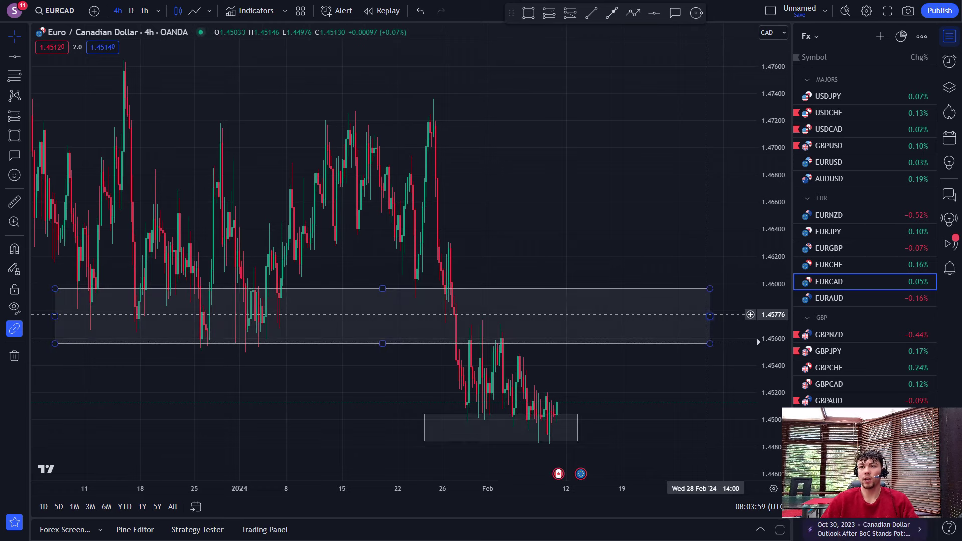
drag(577, 428, 626, 428)
Draw a zigzag path on EURCAD that breaks below the small lower zone, retests it and falls again.
scroll(561, 366, up, 3)
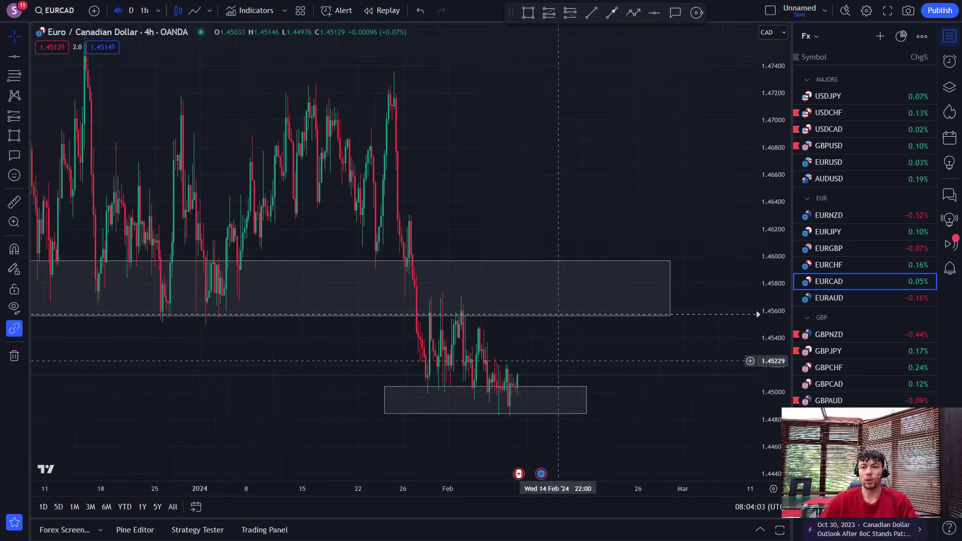
scroll(555, 361, up, 1)
drag(481, 362, 504, 345)
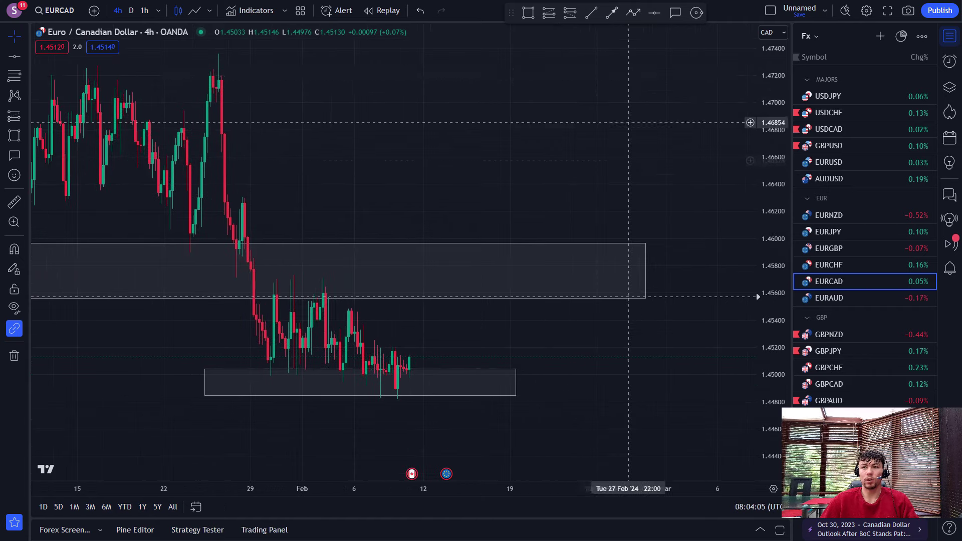
click(633, 12)
click(389, 349)
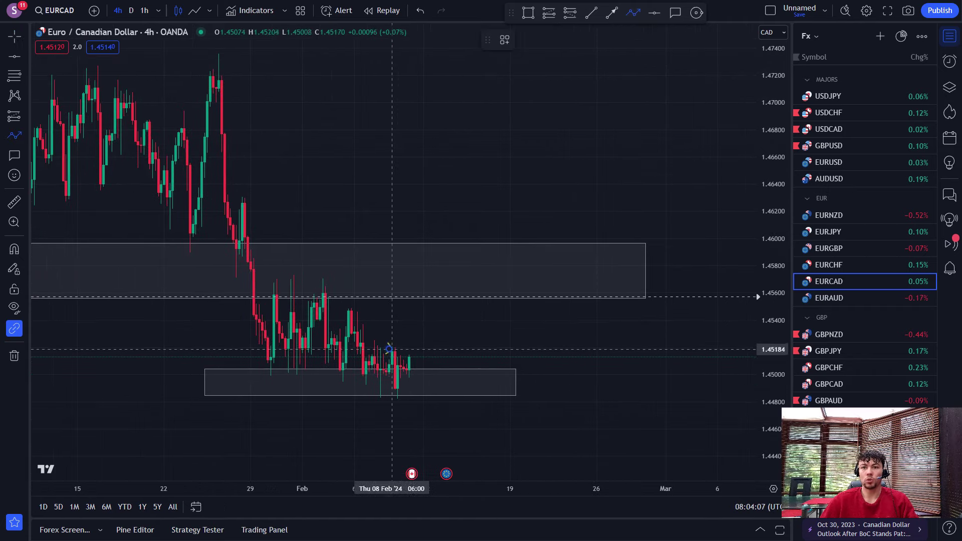
click(423, 387)
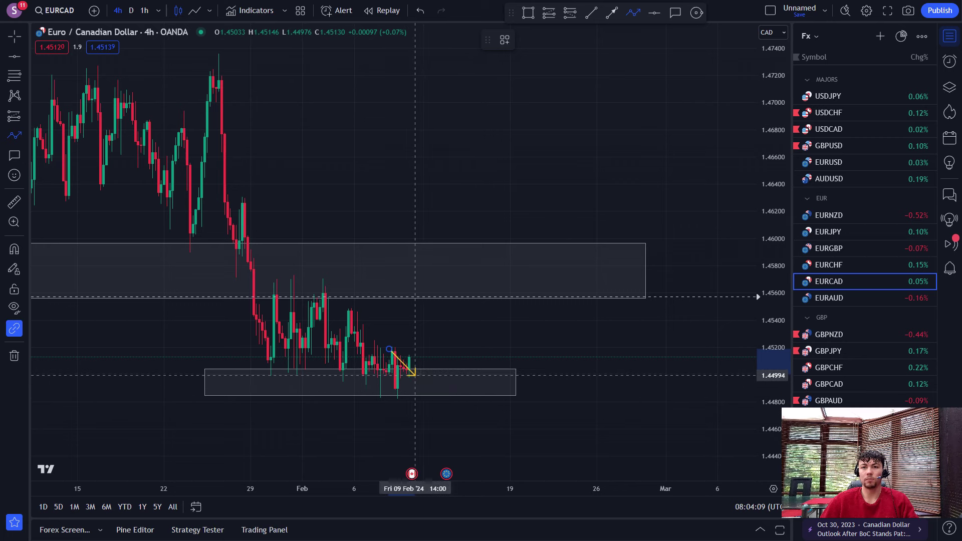
click(407, 379)
click(420, 417)
click(444, 382)
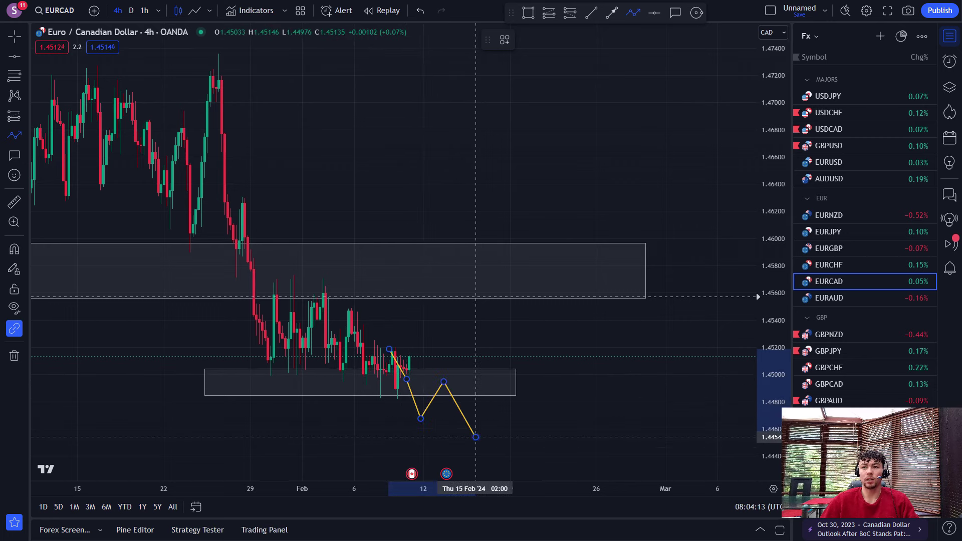
double_click(476, 437)
On the EURAUD chart, draw a rectangular zone over the recent highs from about 1.6580 to 1.6630, extending past the latest candle.
key(Down)
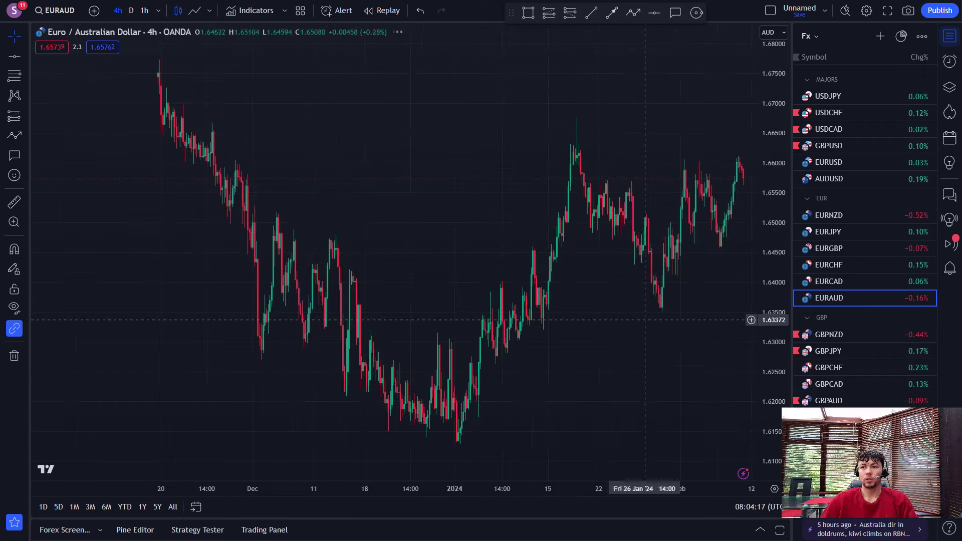
drag(772, 260, 772, 296)
drag(668, 296, 618, 309)
click(528, 14)
click(424, 196)
click(733, 218)
drag(714, 232, 691, 231)
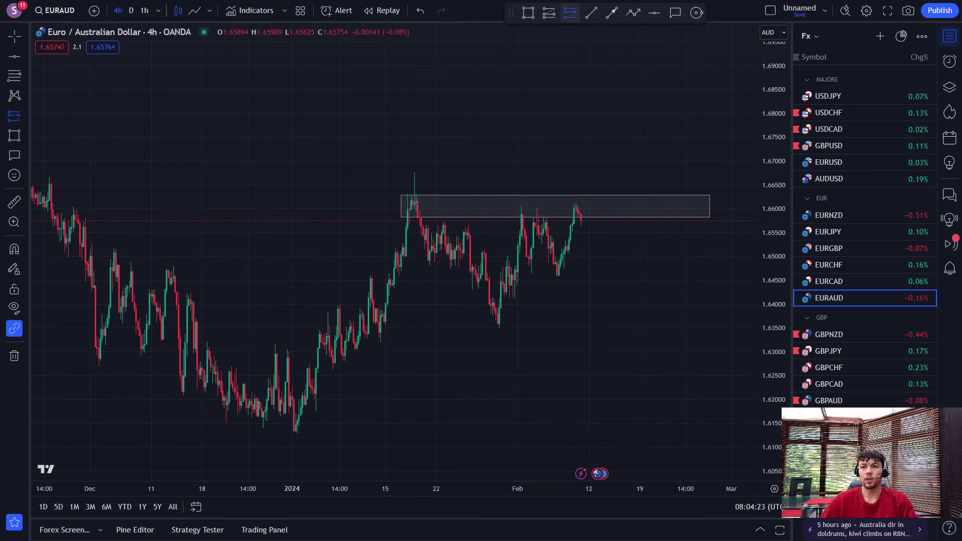
Discard a trial short position at the latest EURAUD candle and draw a zigzag path retesting the zone and falling to about 1.6546.
click(581, 220)
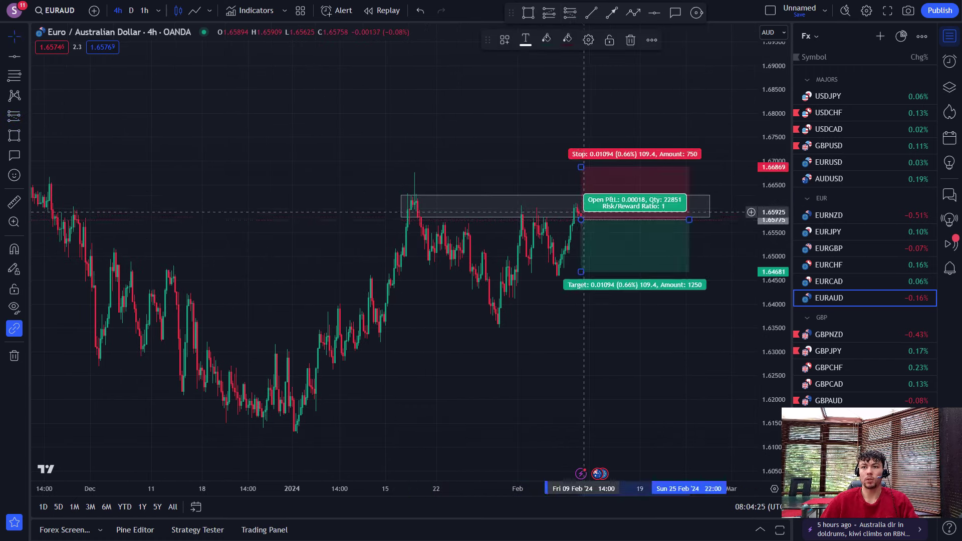
key(Delete)
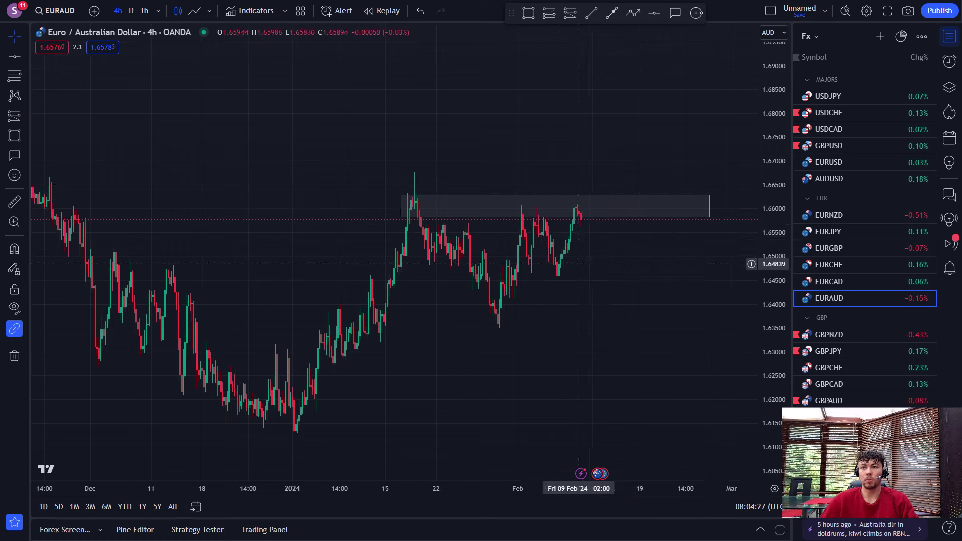
click(633, 12)
click(575, 208)
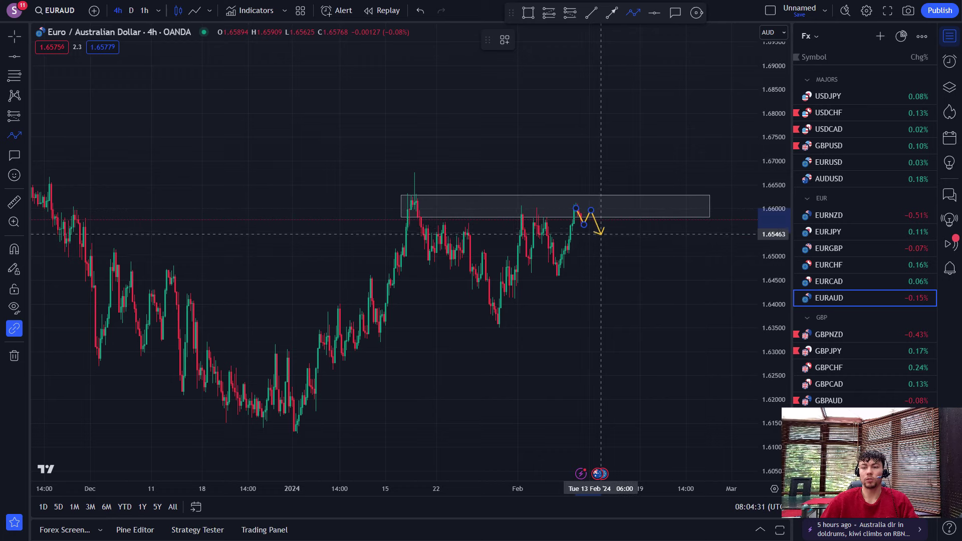
click(601, 235)
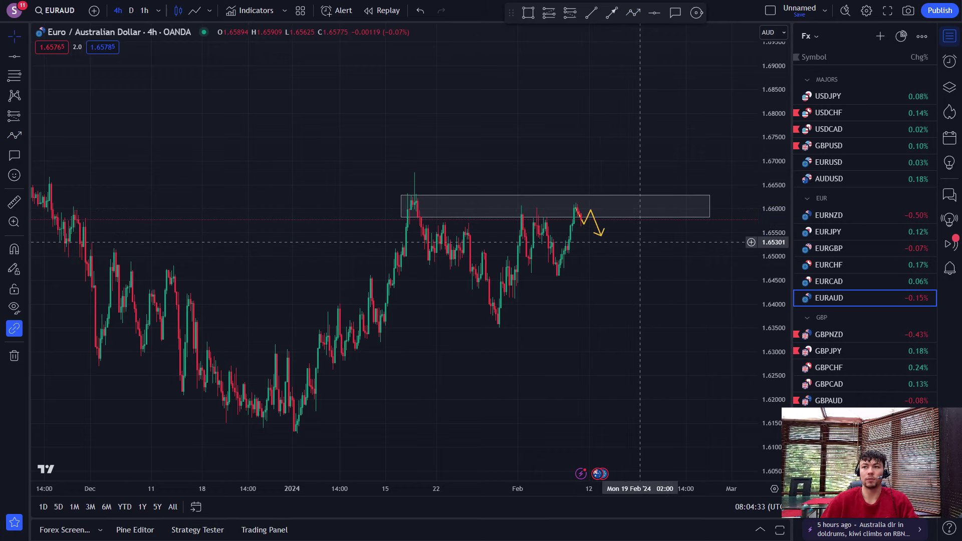
On the GBPNZD chart, draw a zigzag path that breaks below the lower zone, retests it and drops again.
key(Down)
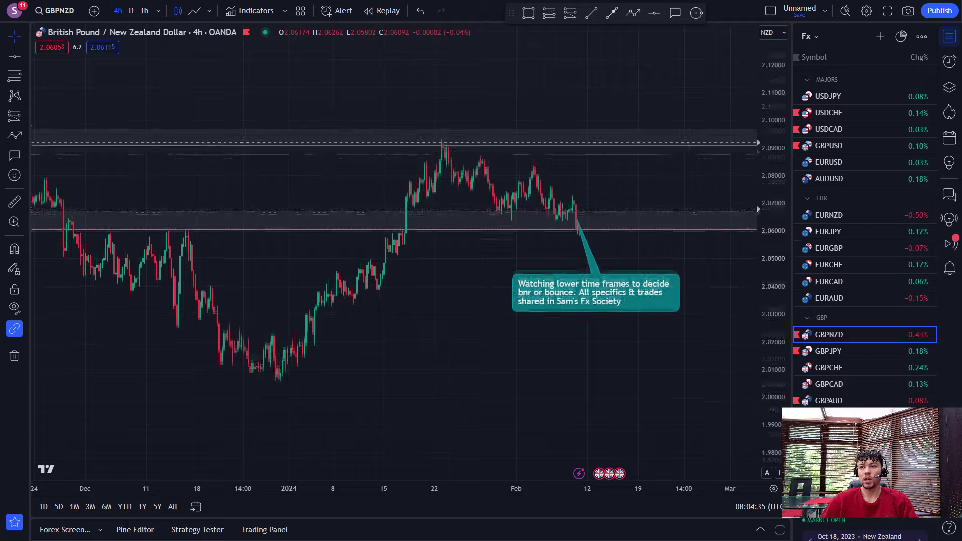
scroll(503, 380, down, 4)
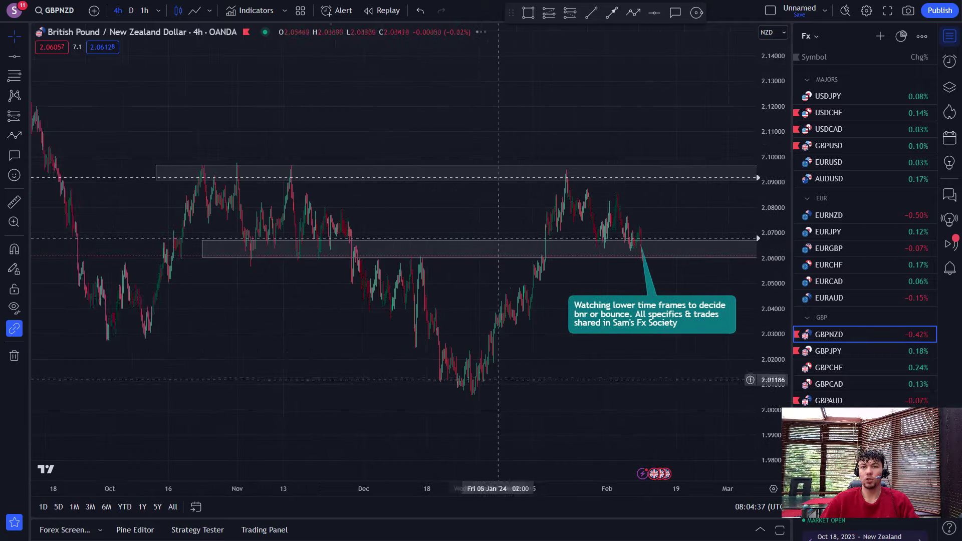
scroll(371, 336, up, 4)
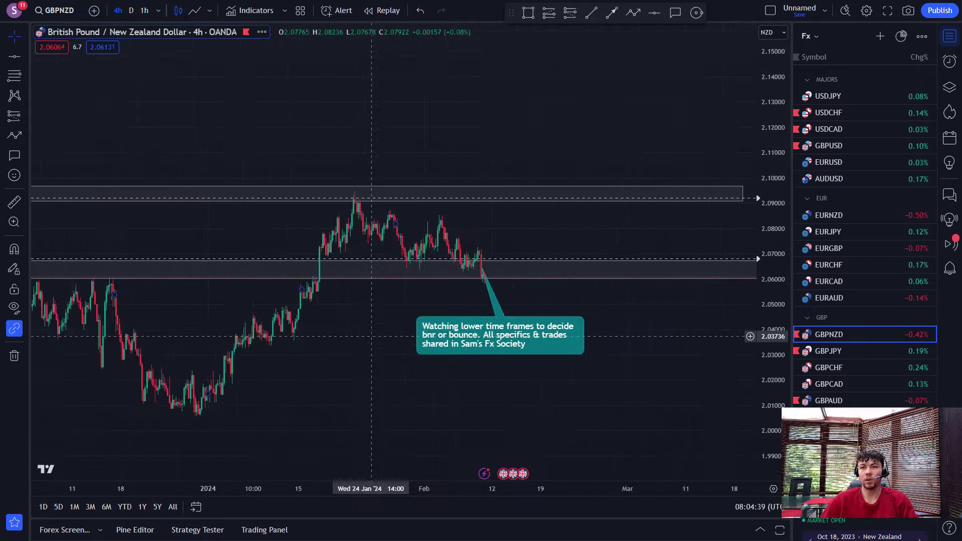
scroll(521, 227, up, 1)
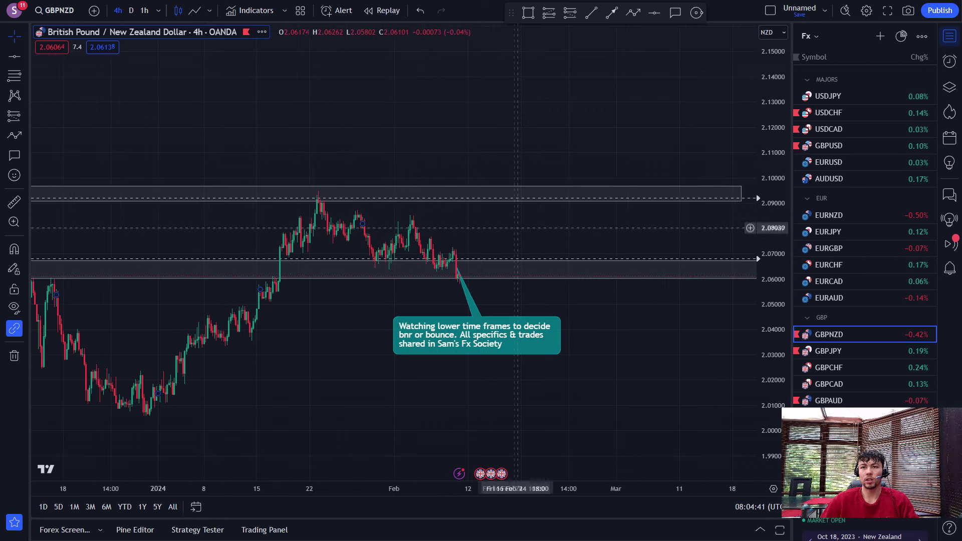
drag(521, 227, 518, 221)
click(632, 13)
click(455, 263)
click(474, 303)
click(490, 265)
double_click(508, 308)
On the GBPJPY chart, draw a zigzag path that rises above the upper zone, pulls back into it and climbs again.
key(Down)
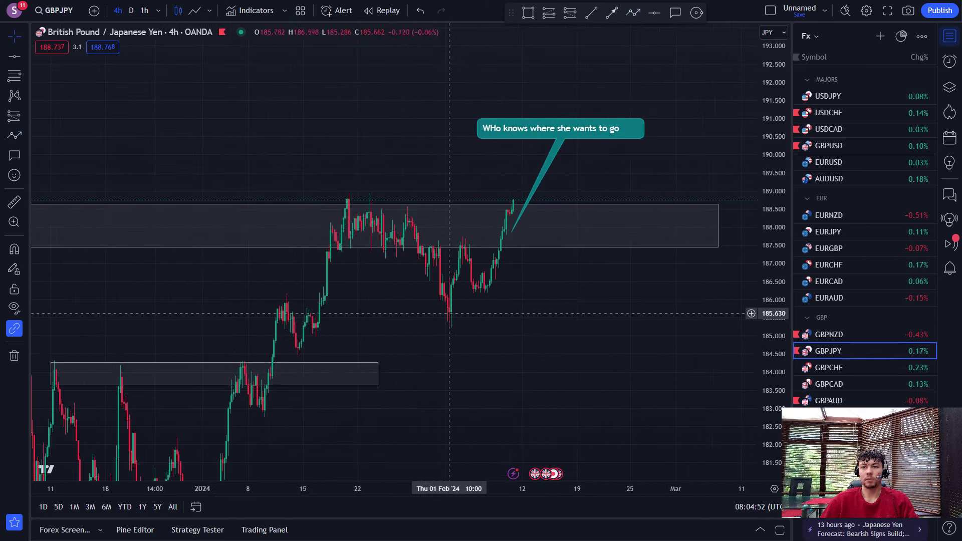
scroll(536, 326, up, 3)
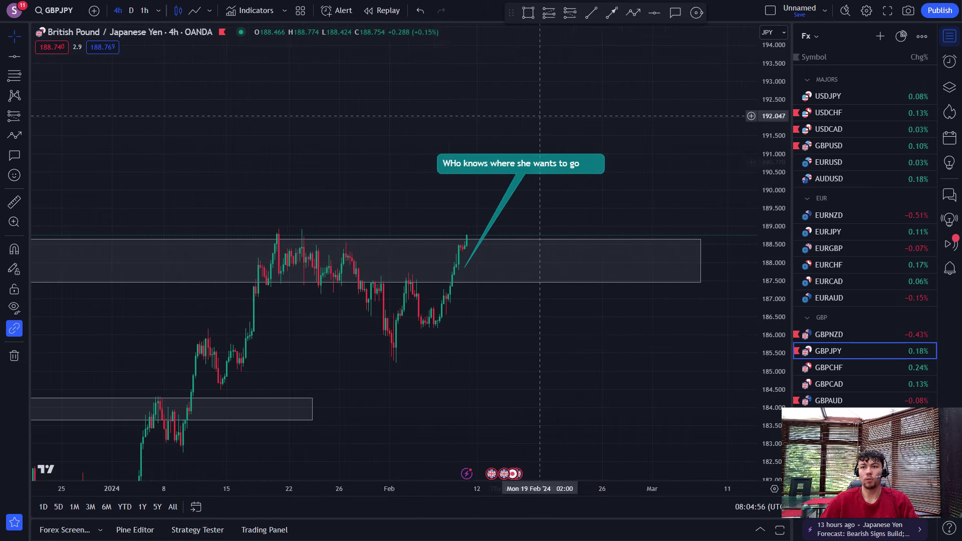
click(466, 246)
click(475, 203)
click(489, 265)
double_click(531, 199)
scroll(411, 271, down, 3)
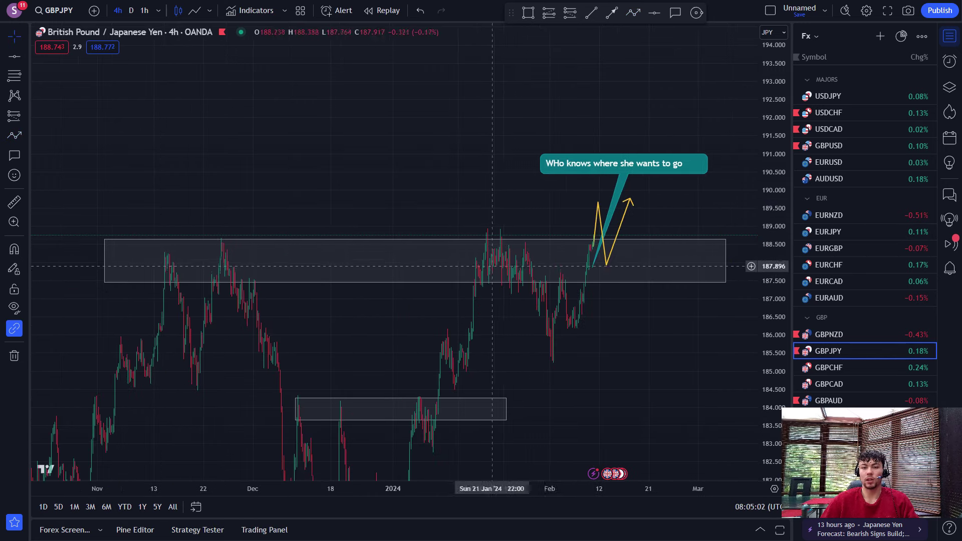
On the GBPCHF chart, draw a rectangular zone over the late-January highs from about 1.1035 to 1.1060, extending past the latest candle.
key(Down)
scroll(651, 403, down, 5)
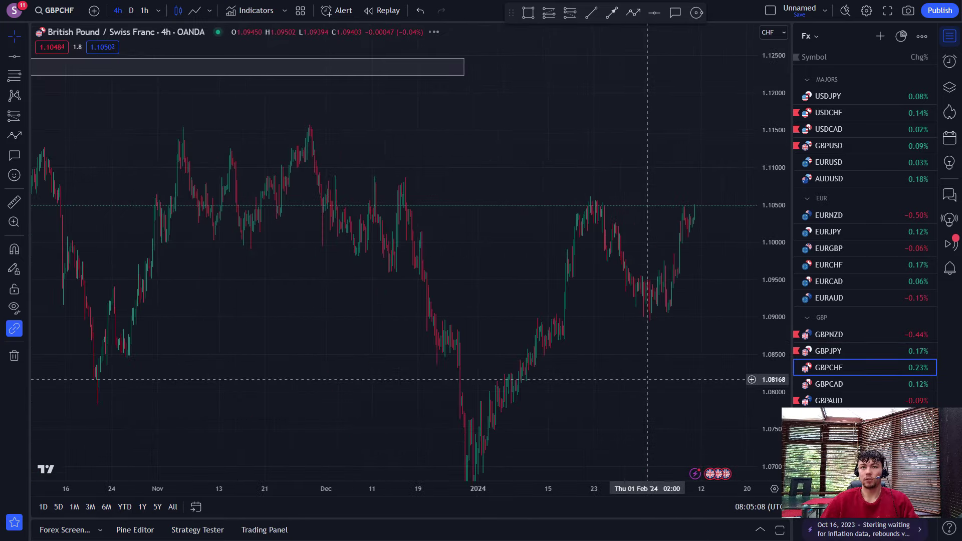
drag(646, 377, 575, 379)
scroll(537, 394, up, 3)
click(528, 12)
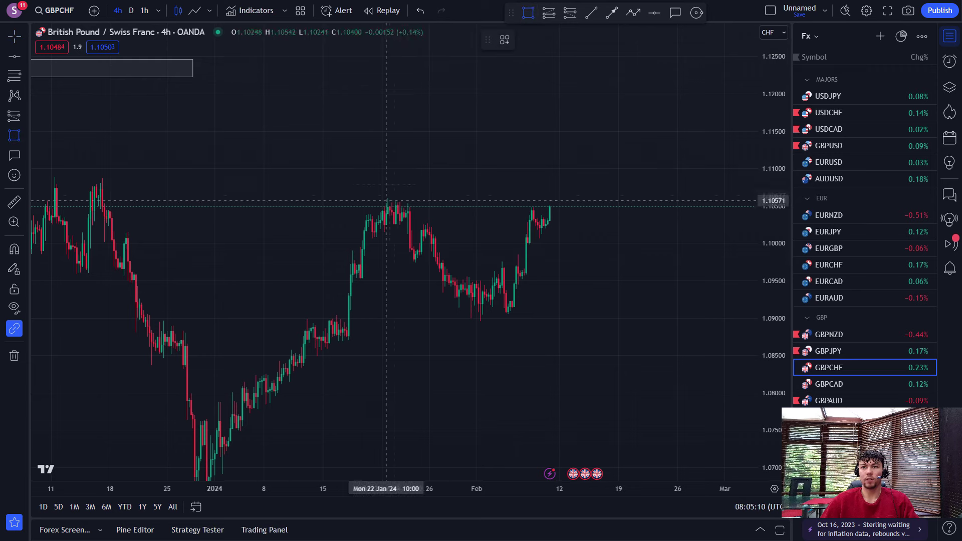
drag(372, 199, 634, 216)
click(633, 12)
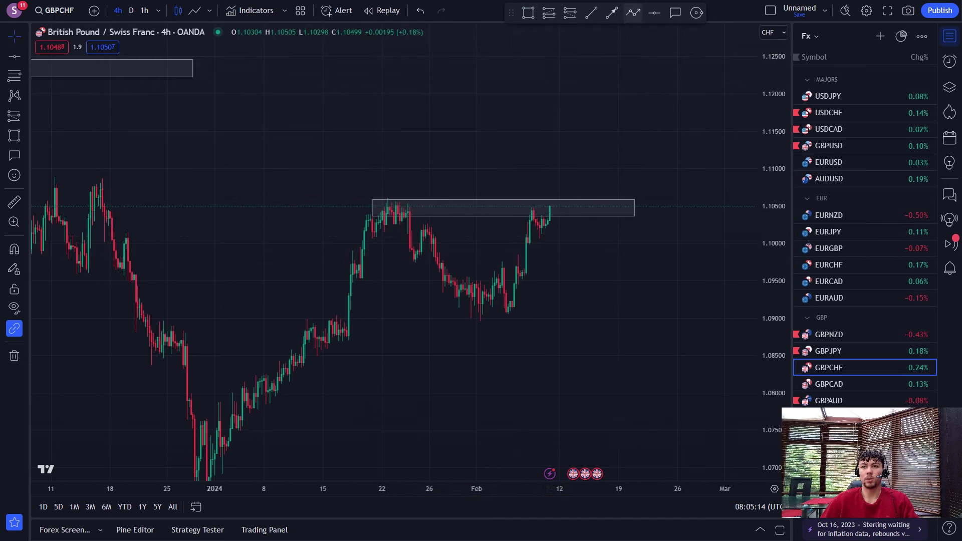
click(550, 210)
click(567, 212)
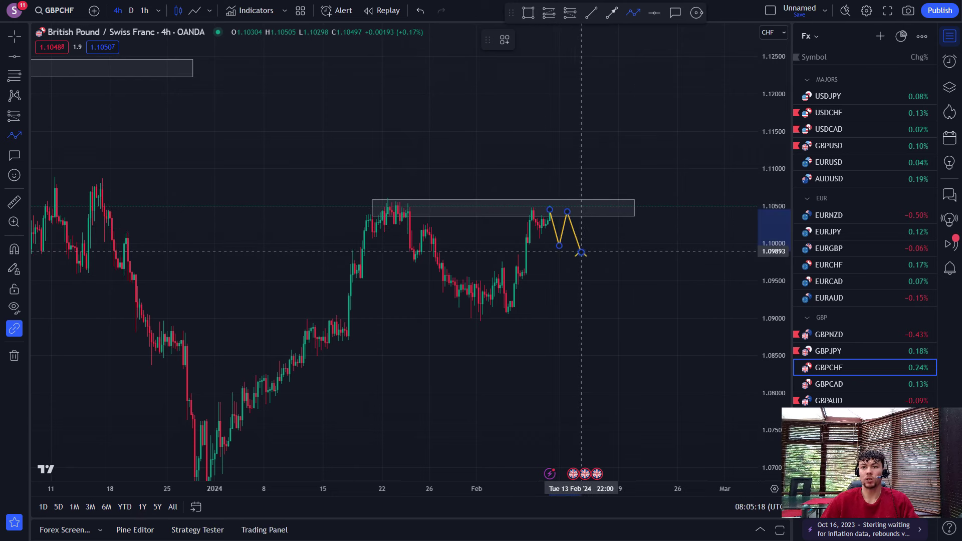
key(Escape)
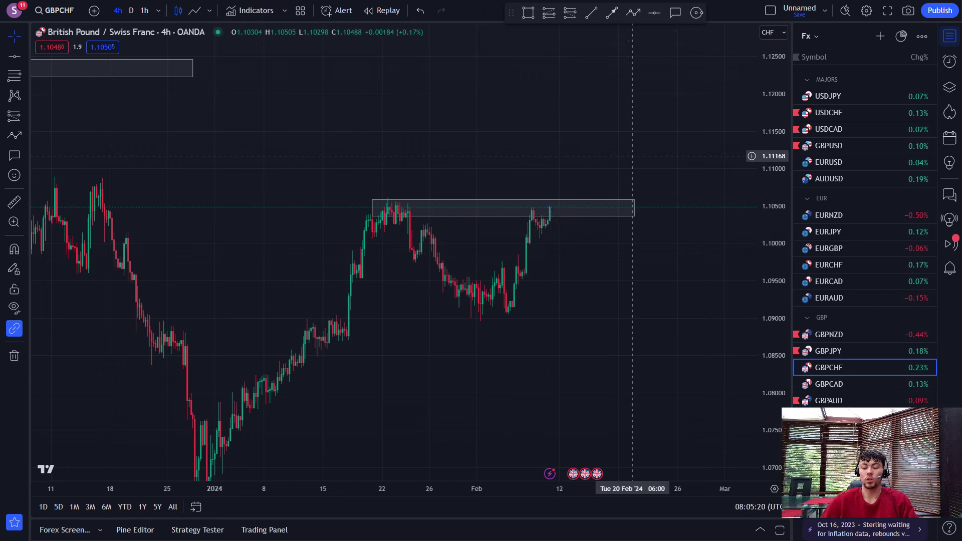
Draw a zigzag path on GBPCHF that breaks above the new zone, retests its upper edge and continues upward.
click(632, 12)
click(552, 210)
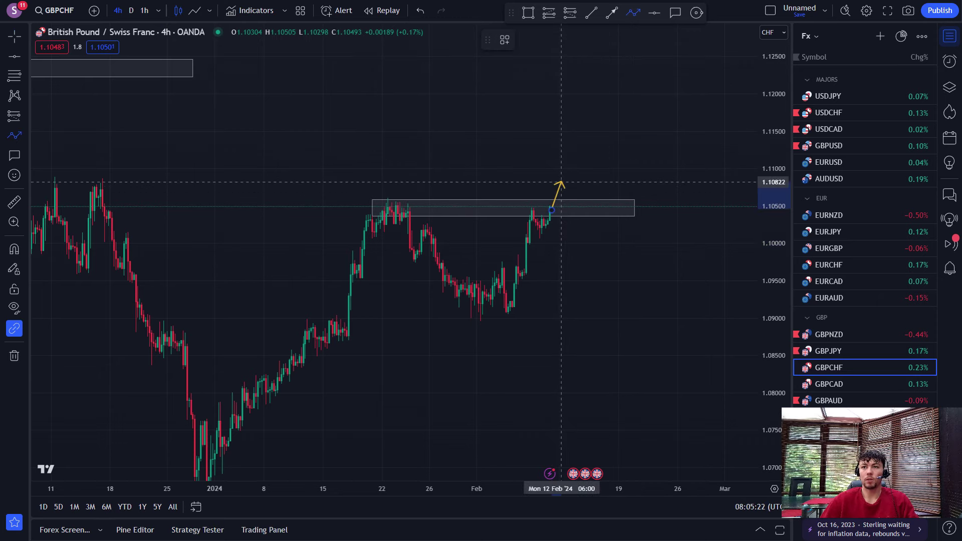
click(567, 203)
double_click(581, 171)
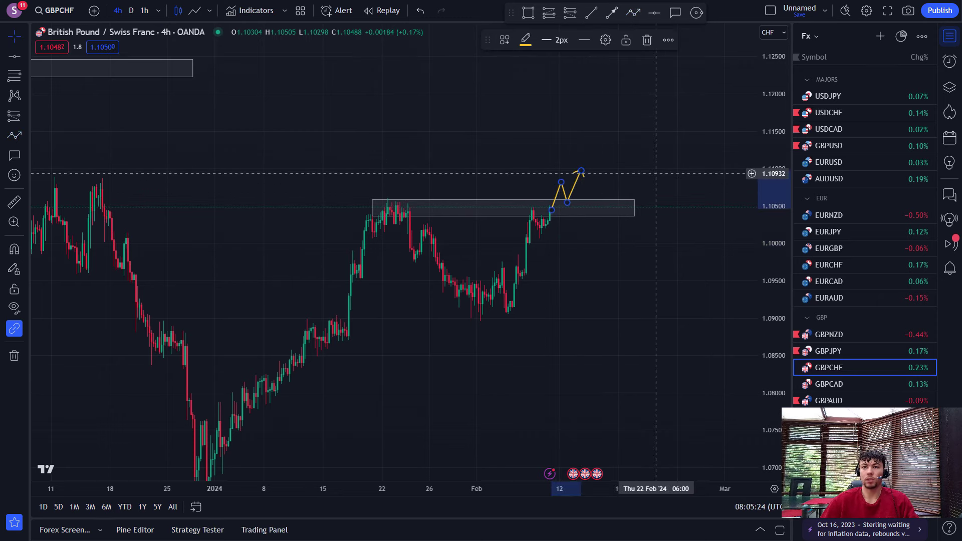
Pass over GBPCAD and, on the GBPAUD chart, extend the zone's right edge past the latest candles.
key(Down)
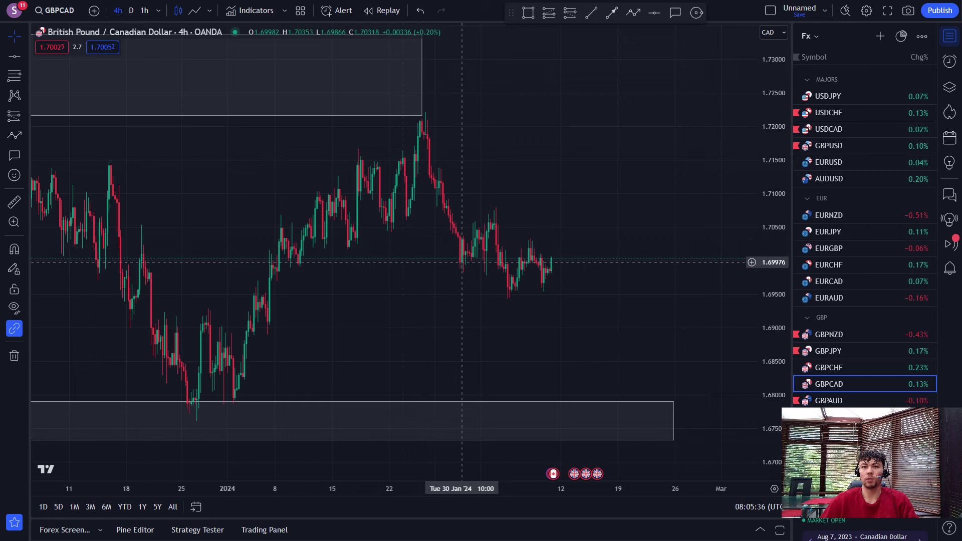
key(Down)
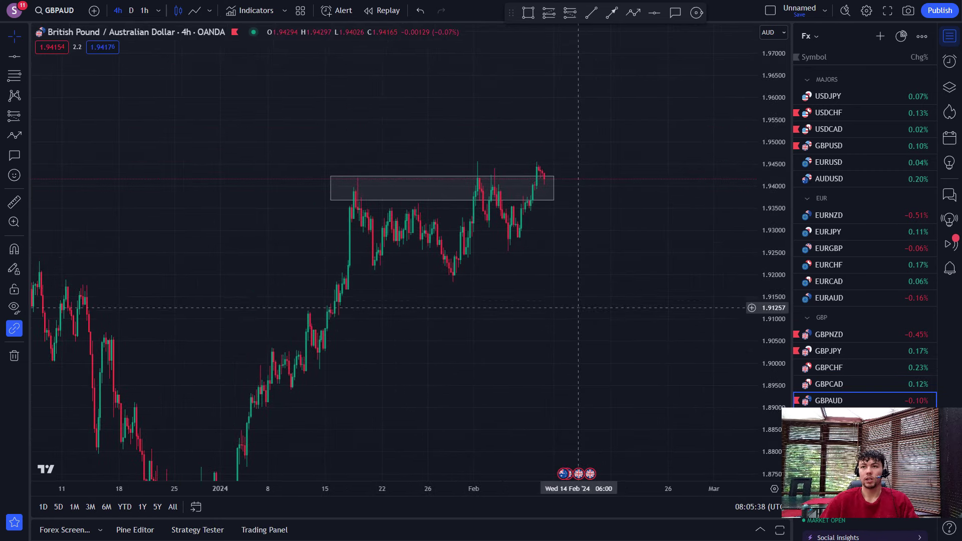
drag(553, 187, 595, 186)
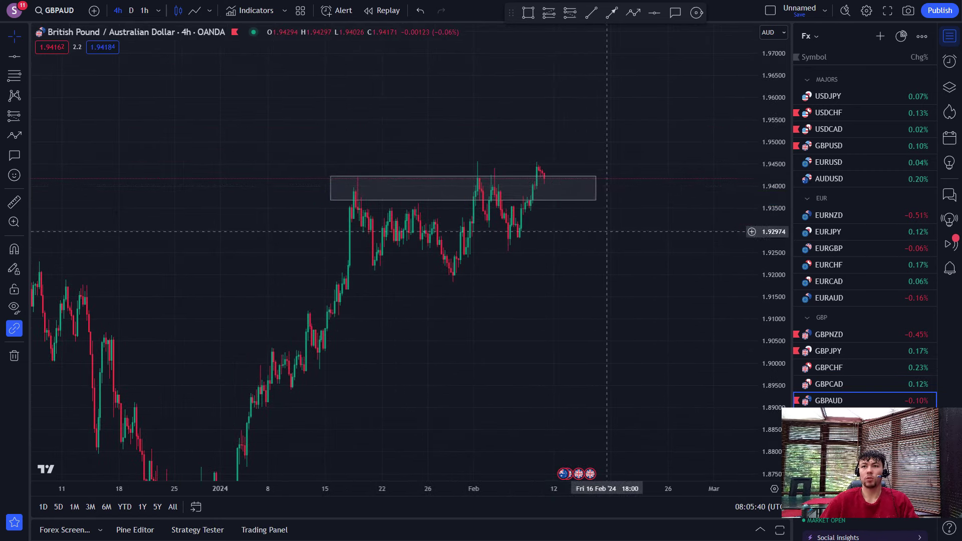
Draw a short path on GBPAUD from the latest candle that dips into the zone and turns back up.
drag(607, 230, 603, 239)
scroll(469, 249, down, 3)
scroll(462, 247, up, 3)
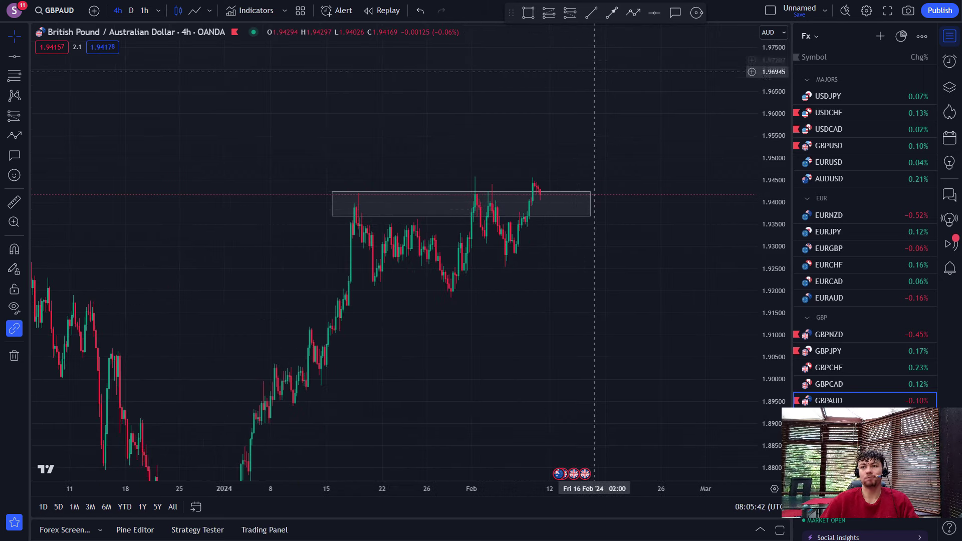
click(633, 12)
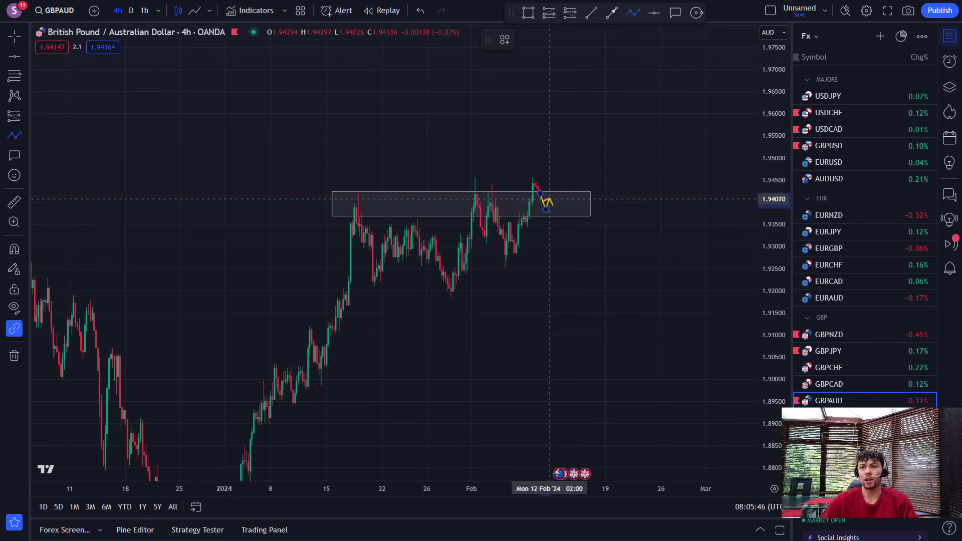
click(603, 141)
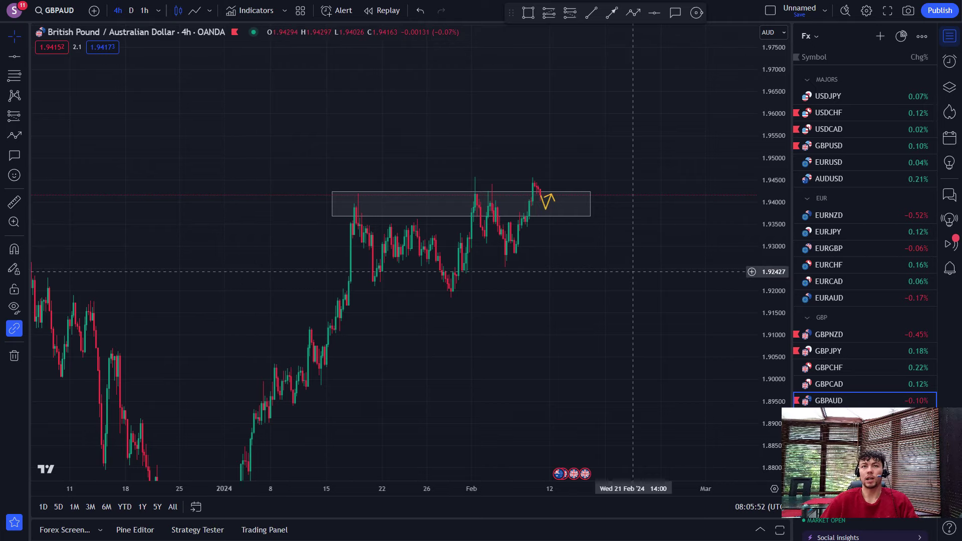
Bring up the CADJPY chart and switch it to the daily timeframe.
key(Down)
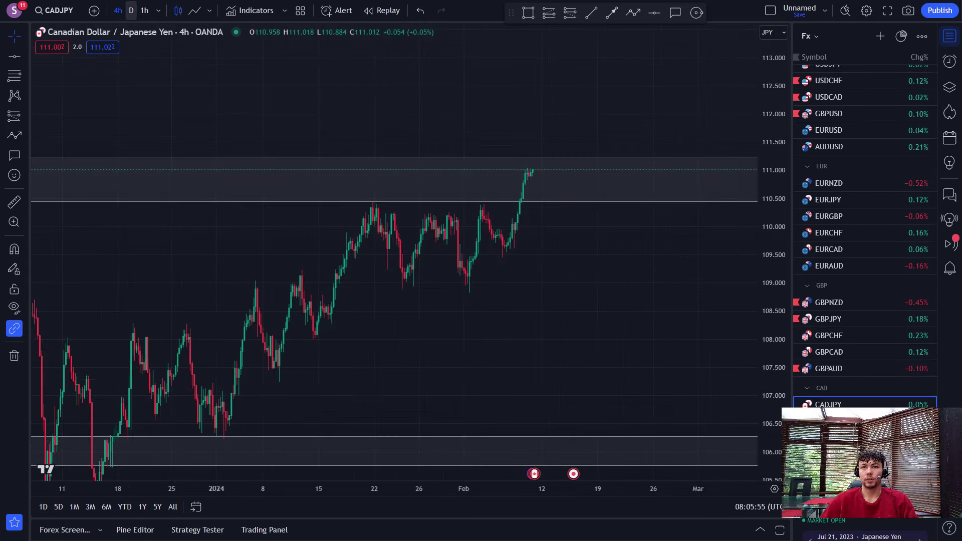
click(131, 10)
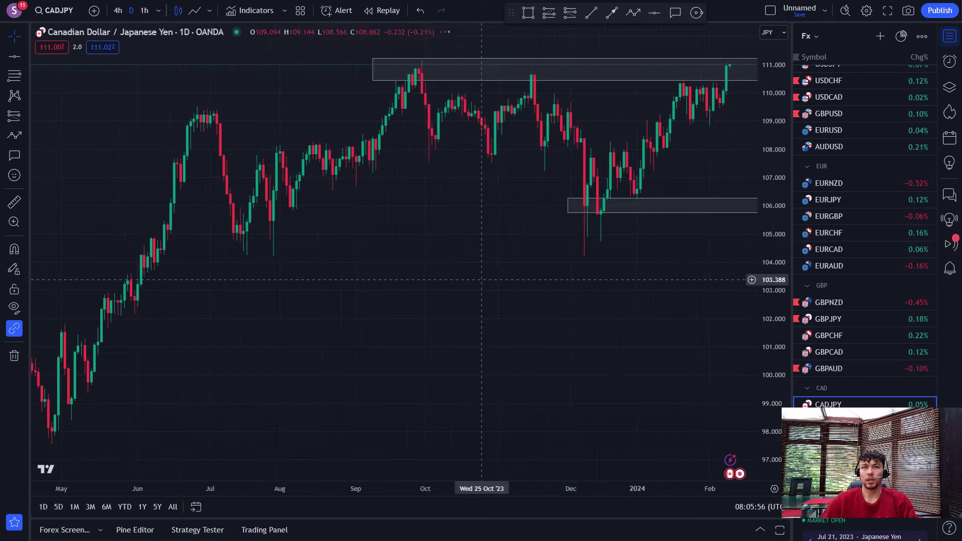
Bring the CADJPY daily chart's upper zone and latest candles into view and mark the pair with a red flag.
drag(530, 296, 292, 288)
drag(772, 201, 771, 295)
drag(600, 190, 634, 305)
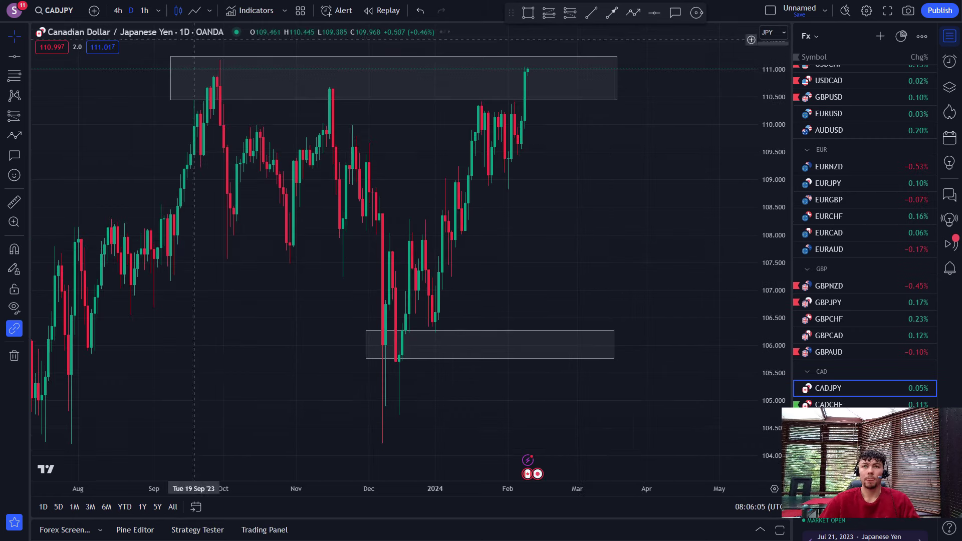
mouse_move(232, 32)
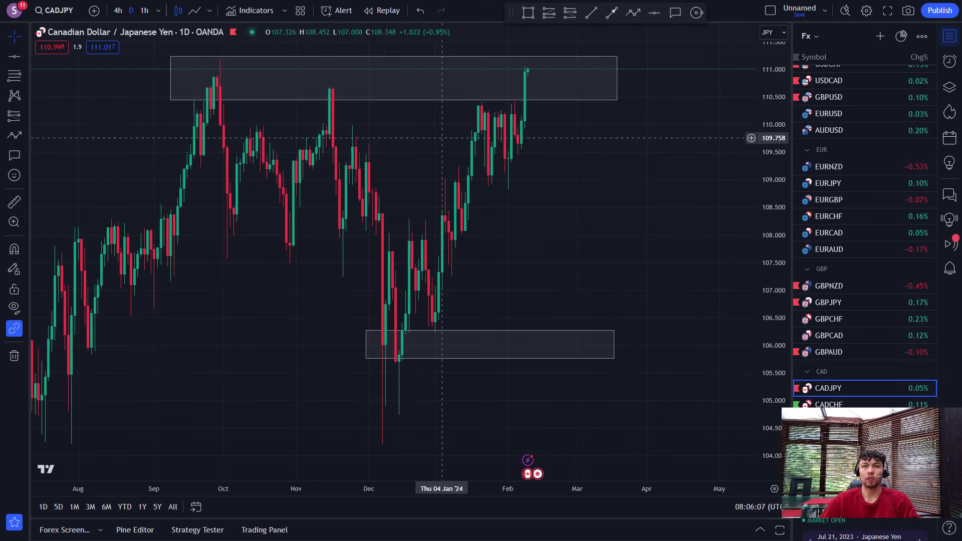
Bring up CADCHF and examine how price sits at its zone on the four-hour and daily timeframes.
key(Down)
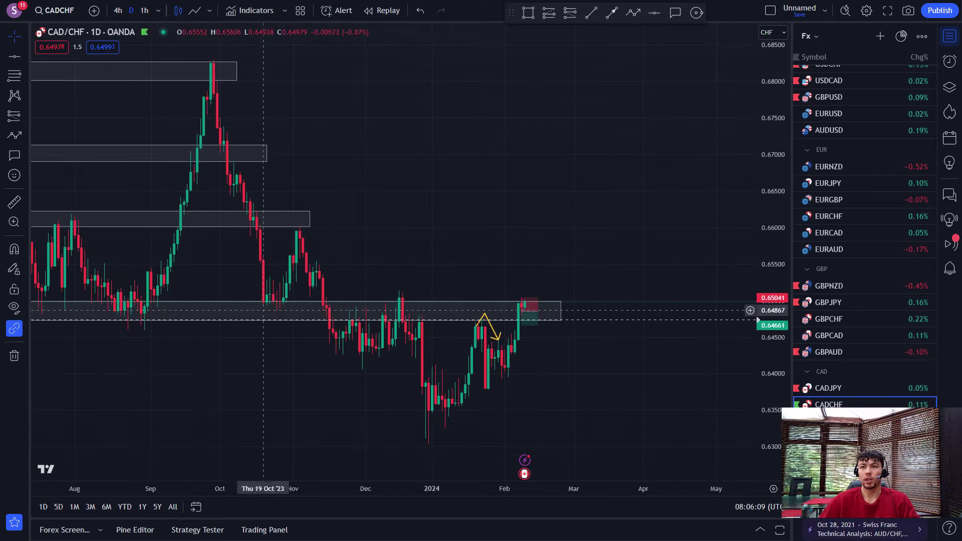
click(117, 10)
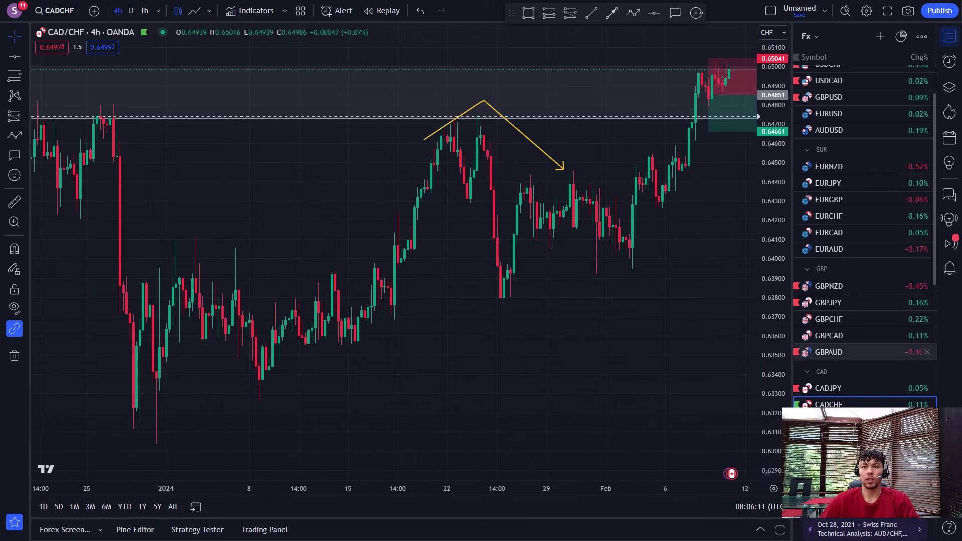
drag(746, 233, 546, 301)
scroll(465, 319, down, 3)
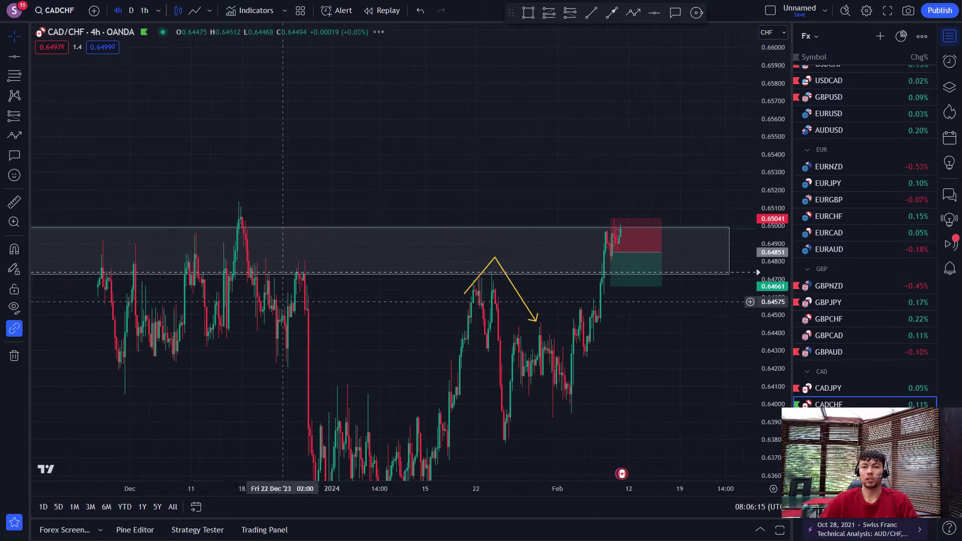
click(131, 10)
scroll(509, 373, up, 2)
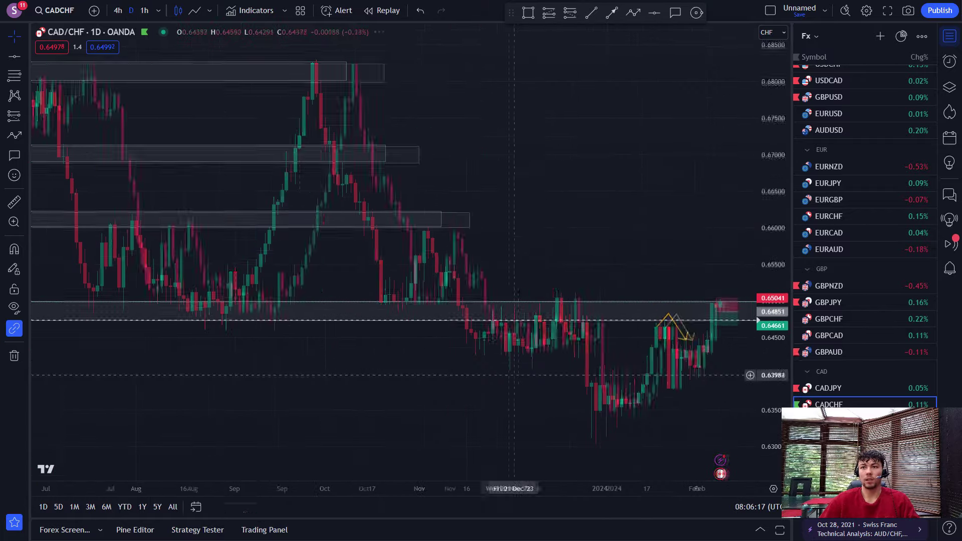
scroll(466, 361, down, 4)
scroll(357, 407, up, 2)
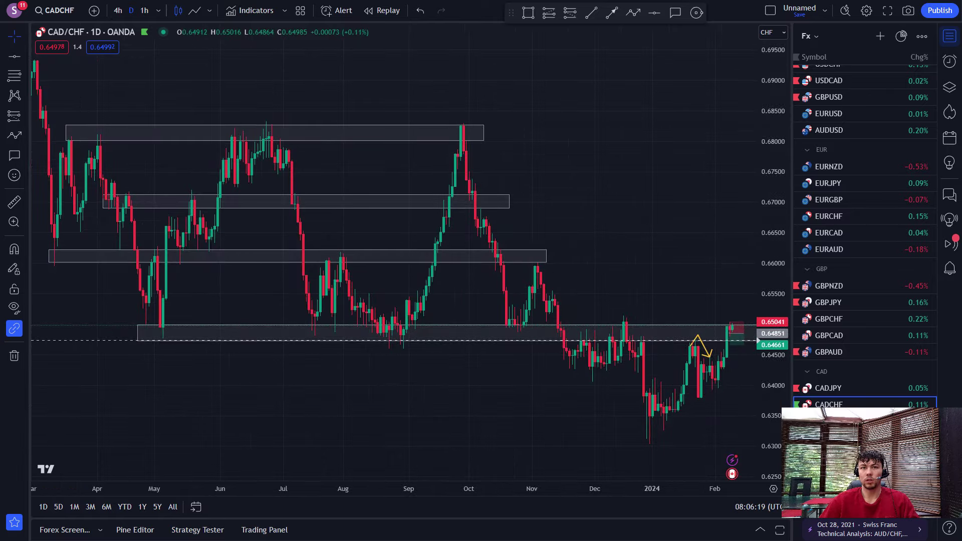
On the four-hour CADCHF chart, draw a zigzag path tracing the latest rally's swings and ending downward just past the short position's target.
click(118, 11)
scroll(712, 220, up, 2)
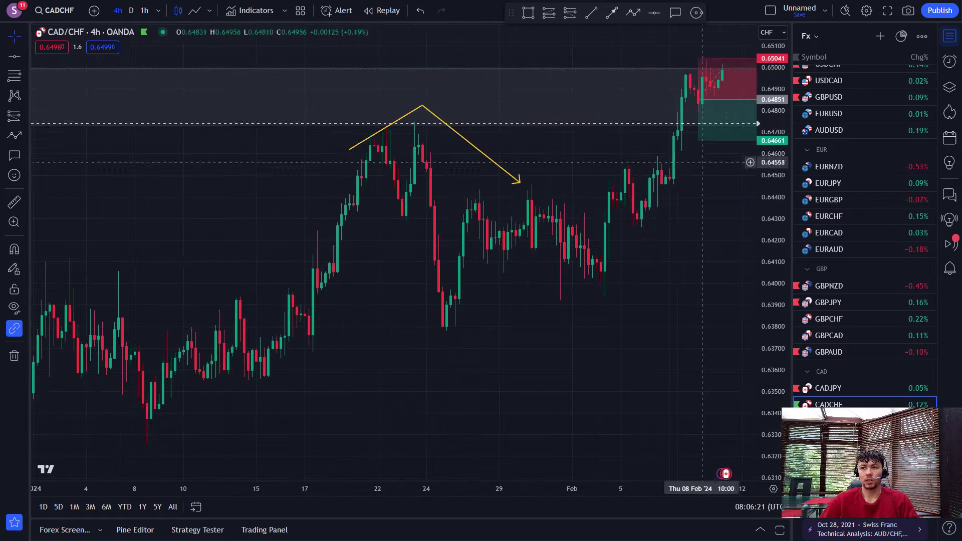
drag(714, 183, 531, 292)
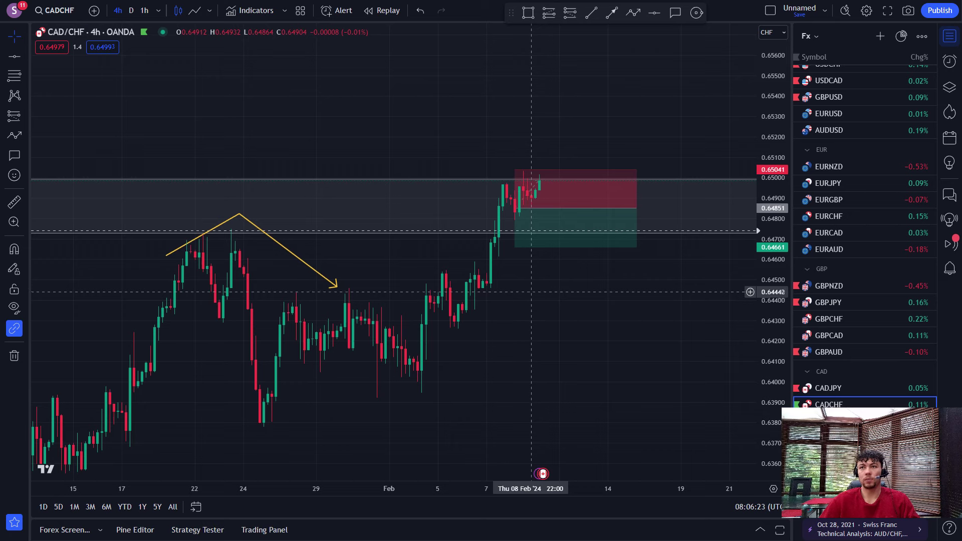
click(633, 12)
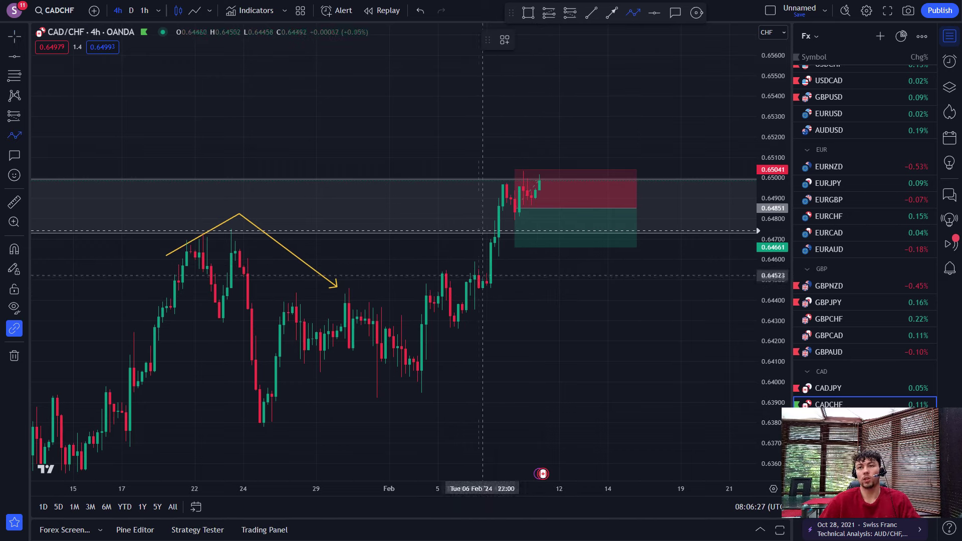
click(422, 332)
click(438, 267)
click(450, 311)
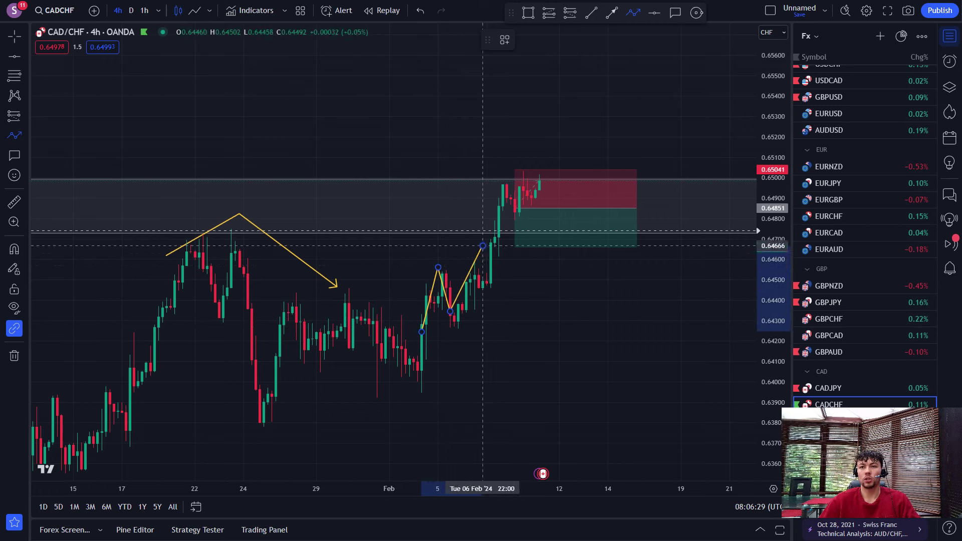
click(487, 284)
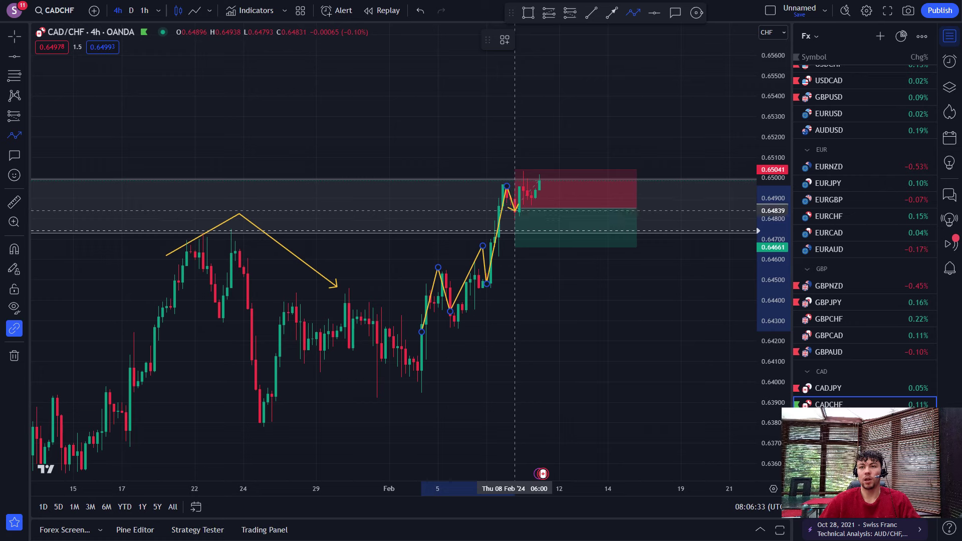
double_click(535, 255)
click(534, 294)
mouse_move(486, 284)
mouse_down()
mouse_move(495, 284)
mouse_move(487, 278)
mouse_up()
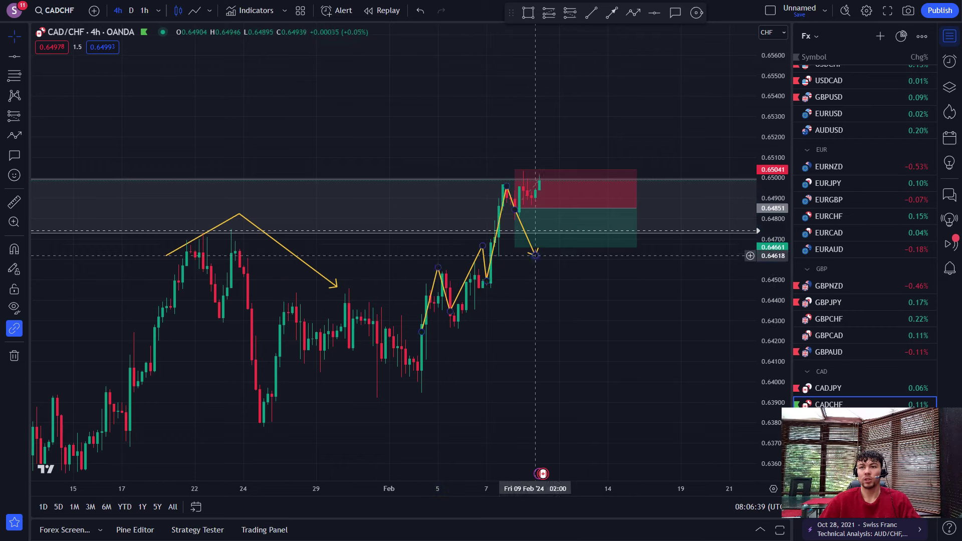
click(535, 190)
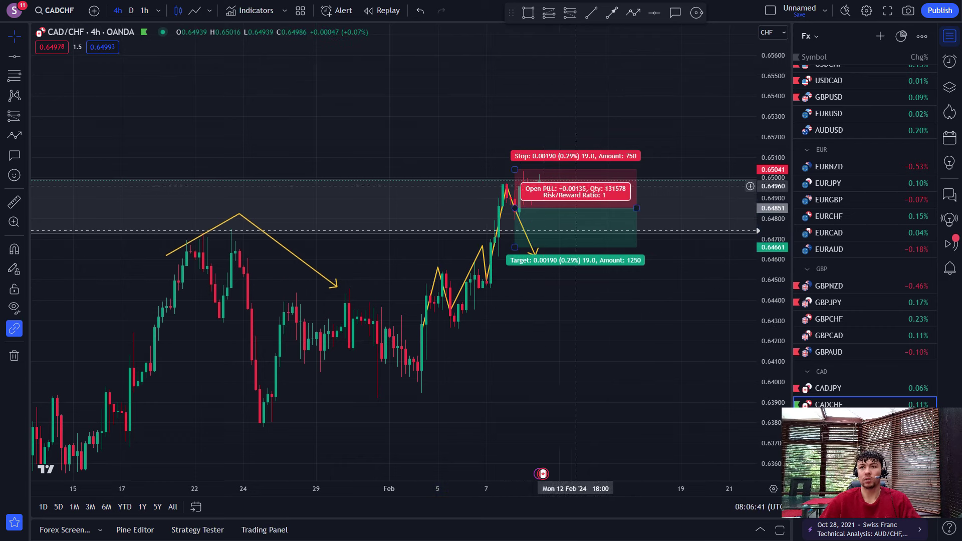
click(576, 280)
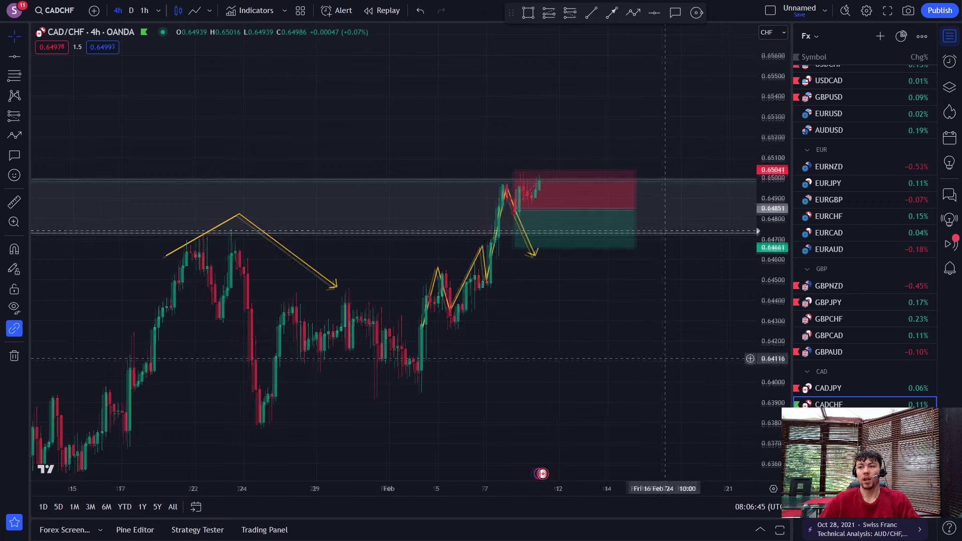
Bring up NZDUSD and examine its recent four-hour price action between the lower zone and the 0.62000 forecast line.
key(Down)
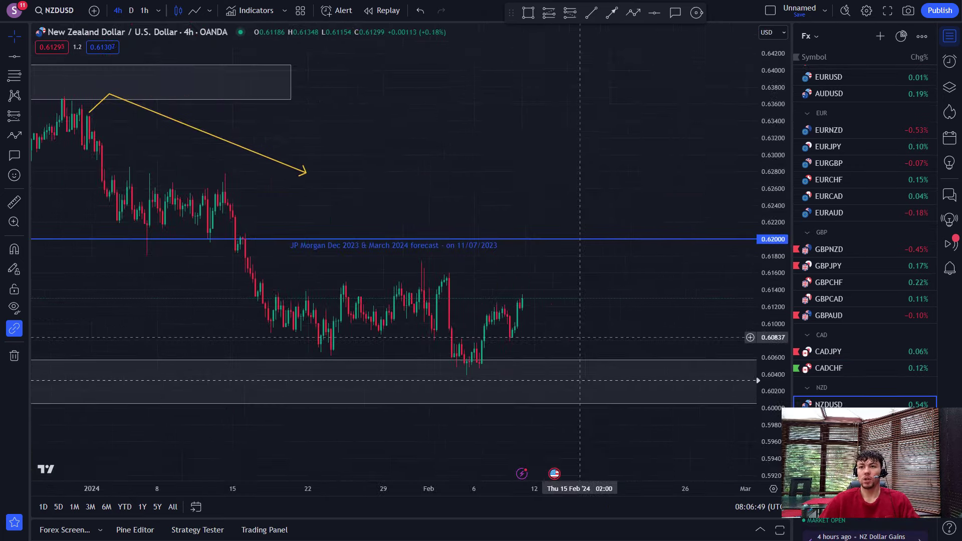
scroll(580, 338, down, 6)
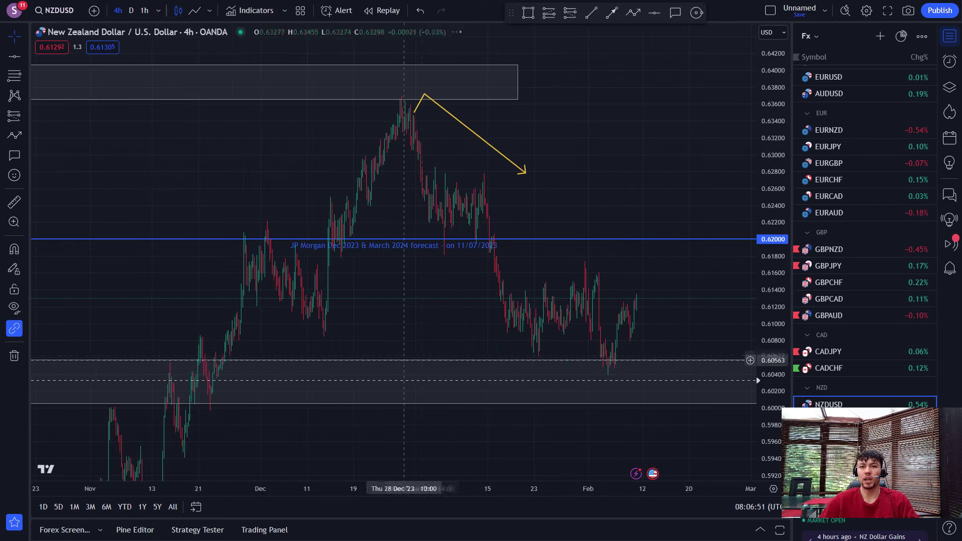
scroll(645, 359, up, 2)
scroll(645, 359, up, 3)
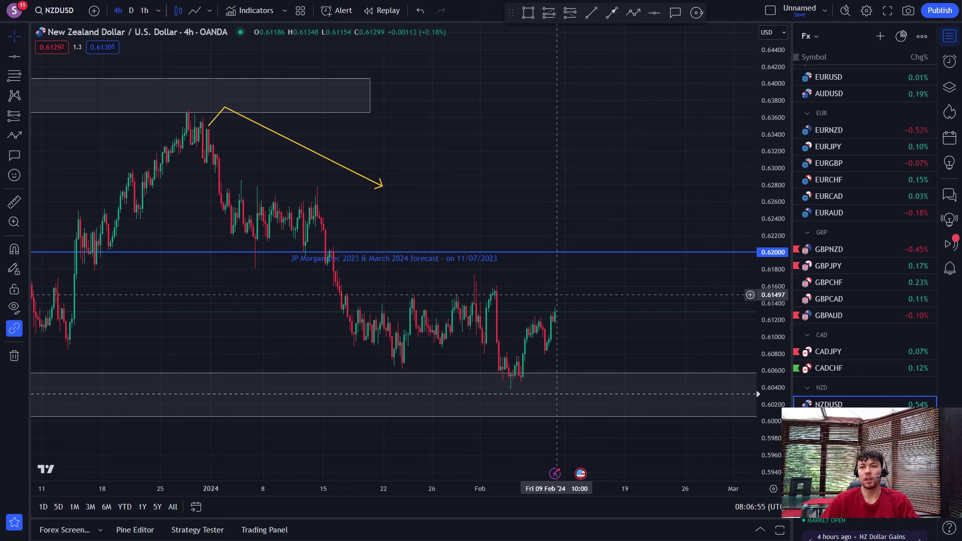
Bring up NZDJPY and adjust the lower-left corner of the zone across the recent highs on the daily timeframe.
key(Down)
drag(418, 213, 415, 215)
click(630, 109)
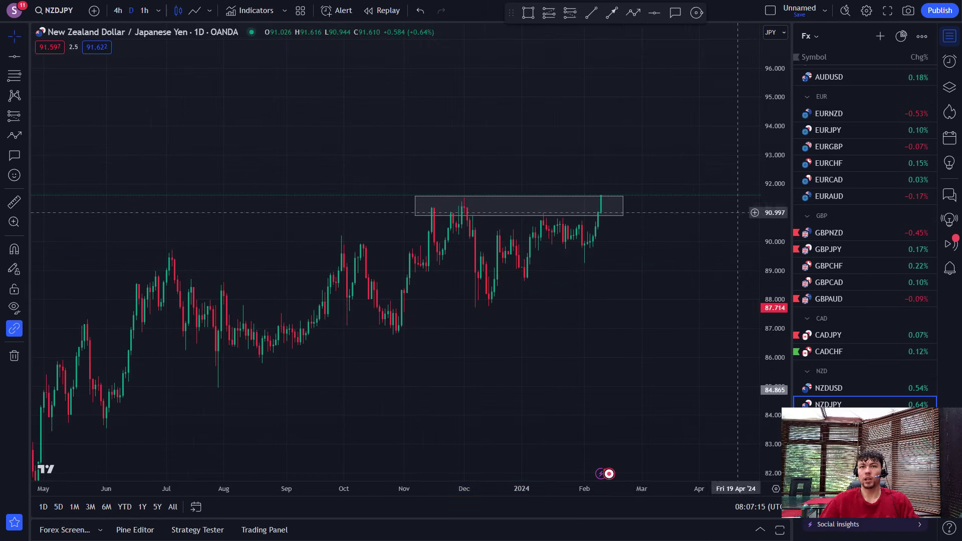
Add a price alert on NZDJPY at 91.798, just above the zone.
click(754, 189)
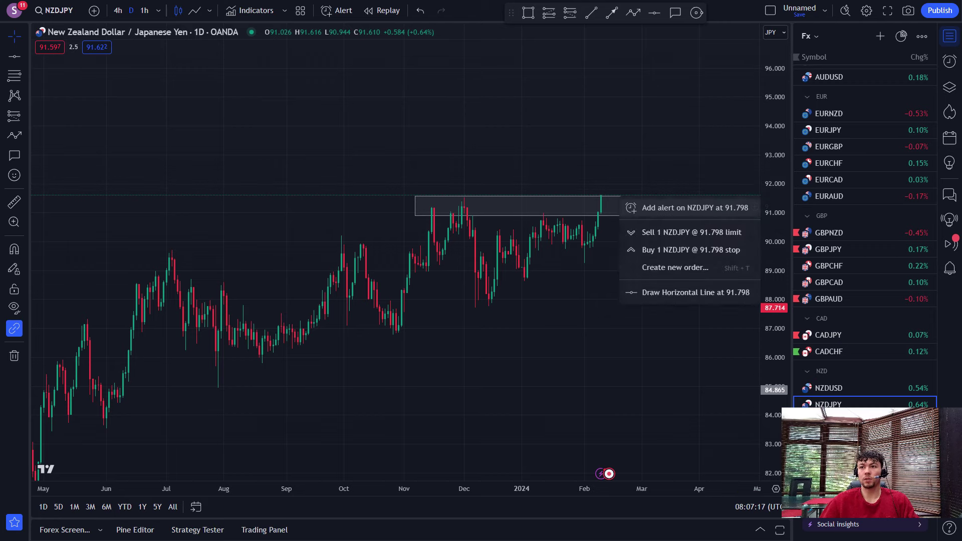
click(701, 216)
click(587, 216)
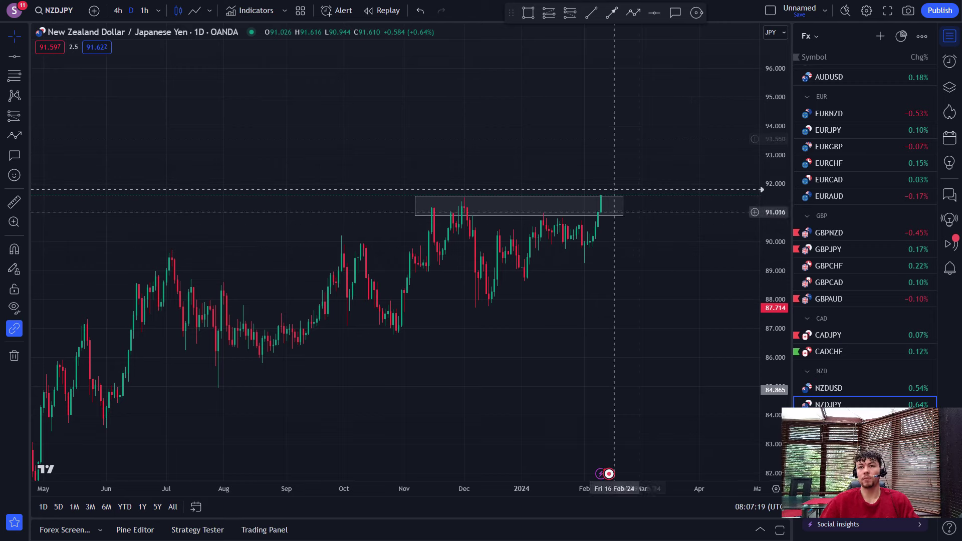
click(603, 31)
Draw a short path on NZDJPY from the latest candle that pokes above the zone and drops back to its lower part.
click(633, 12)
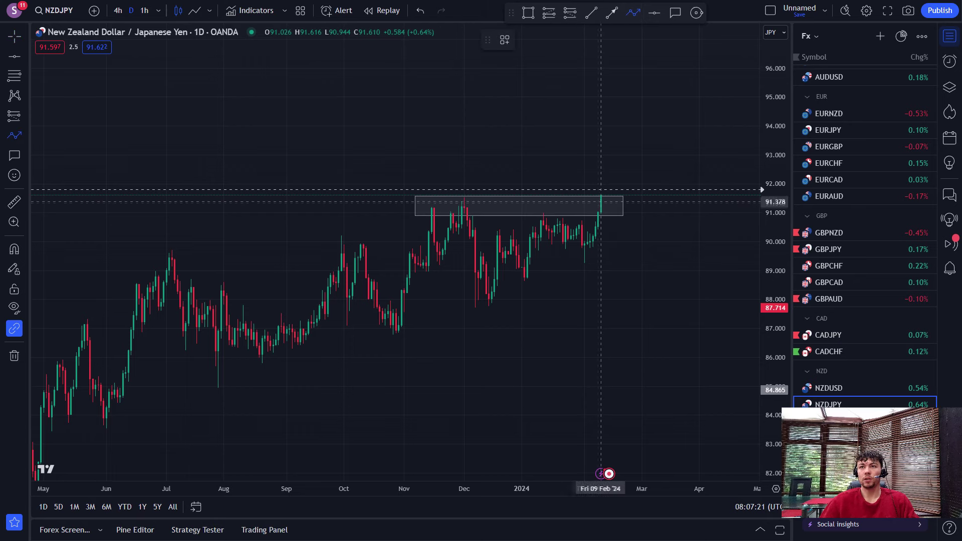
click(606, 187)
click(620, 212)
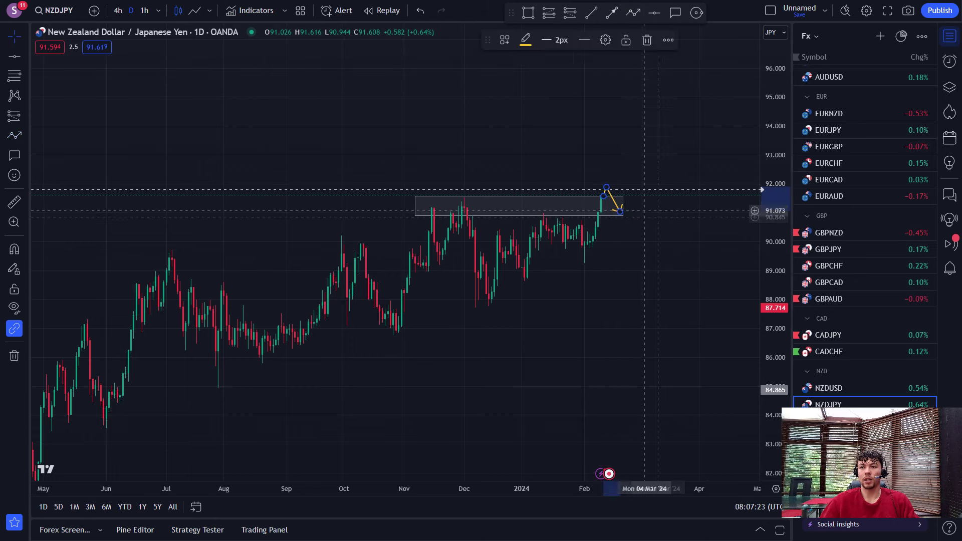
Bring up NZDCHF on the four-hour timeframe and start a bar replay from about 5 February 2024.
key(Down)
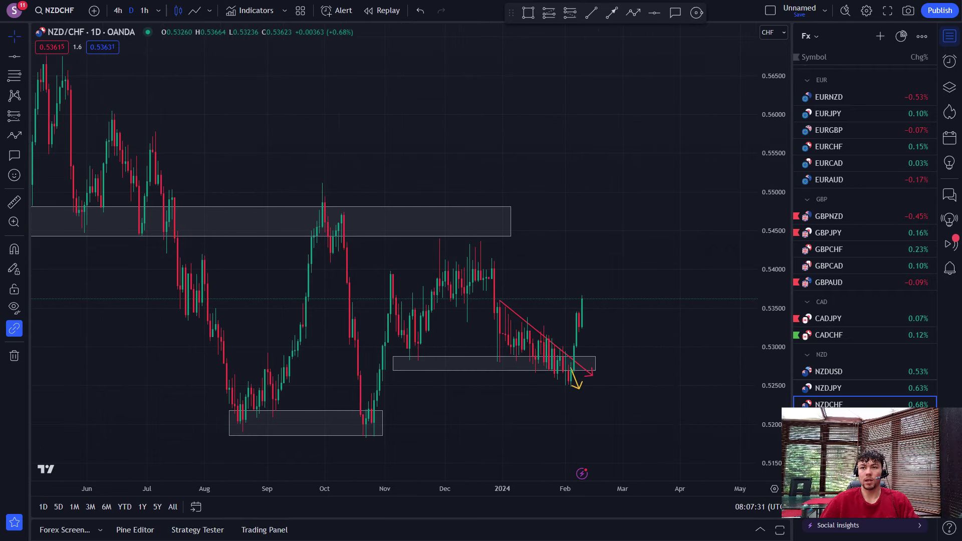
click(118, 10)
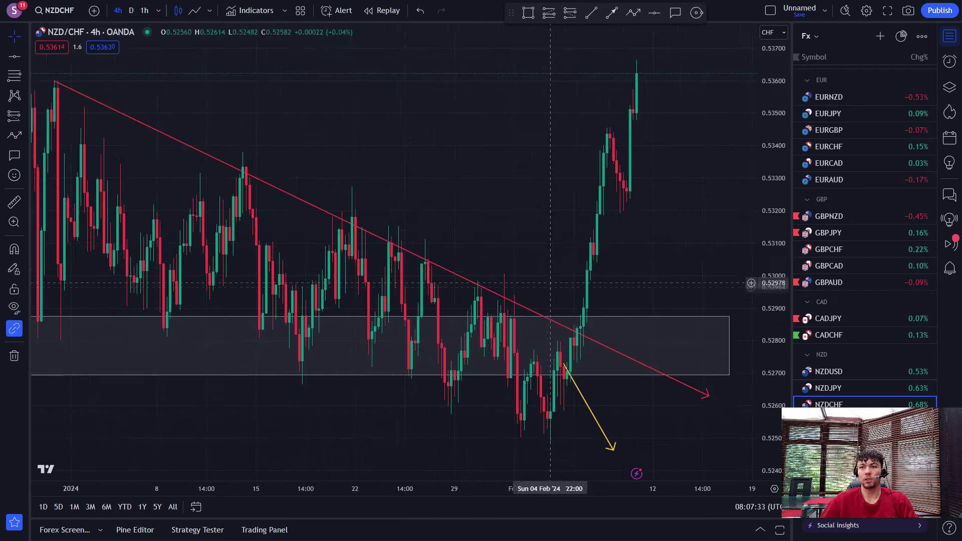
click(382, 10)
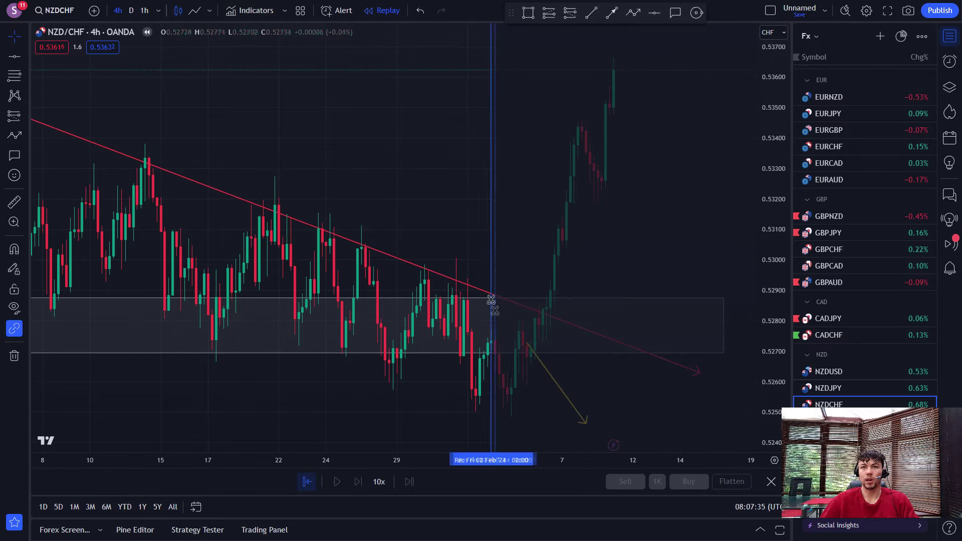
click(519, 319)
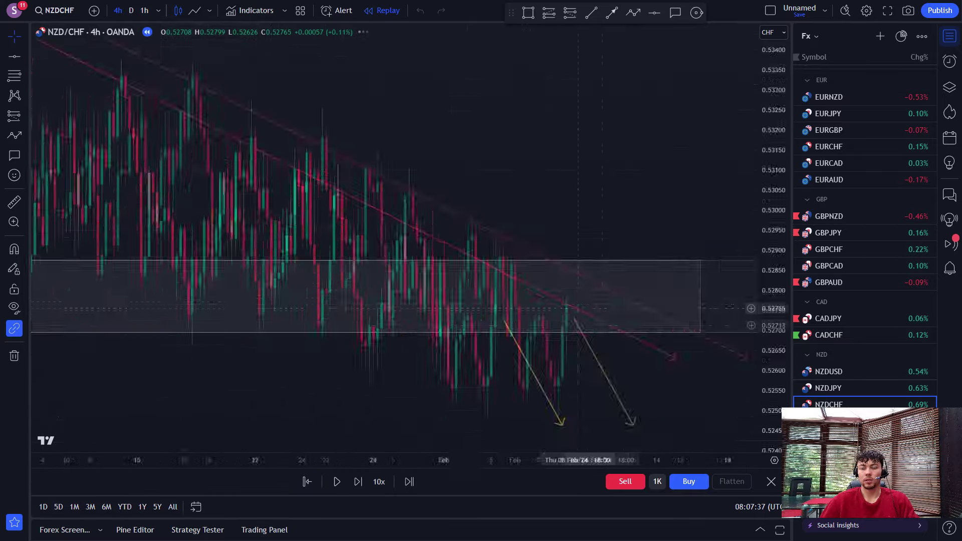
drag(720, 248, 516, 241)
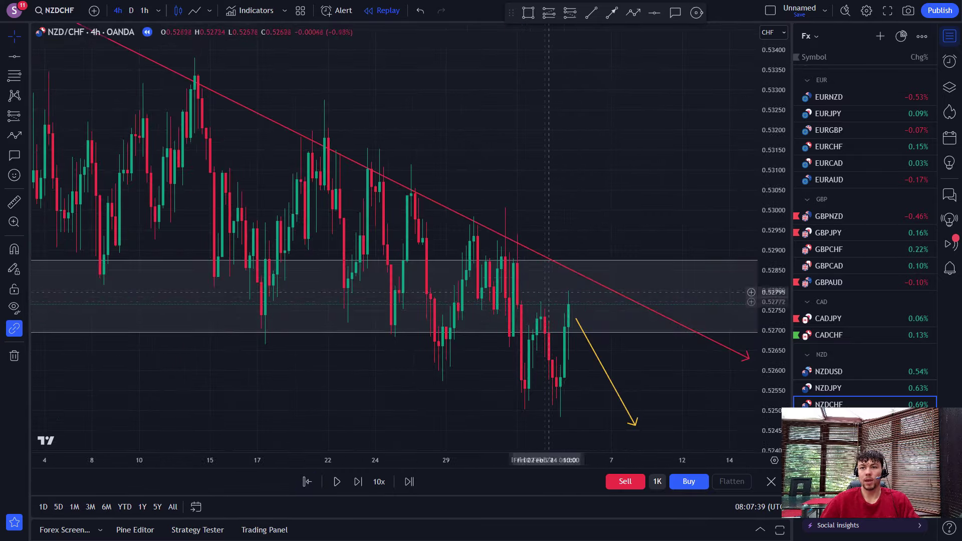
Step the NZDCHF replay forward bar by bar to review how price behaves around the zone and the descending trendline.
key(shift+Right)
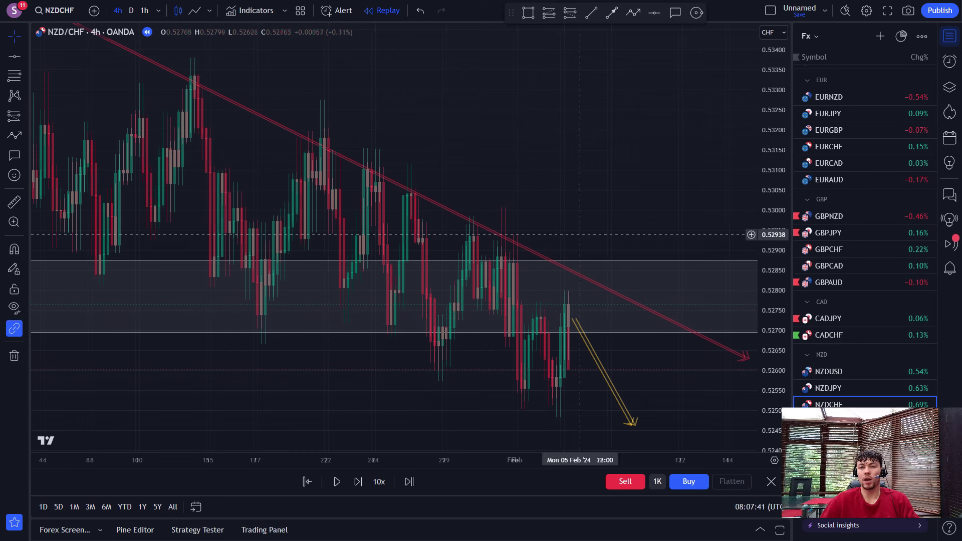
key(shift+Right)
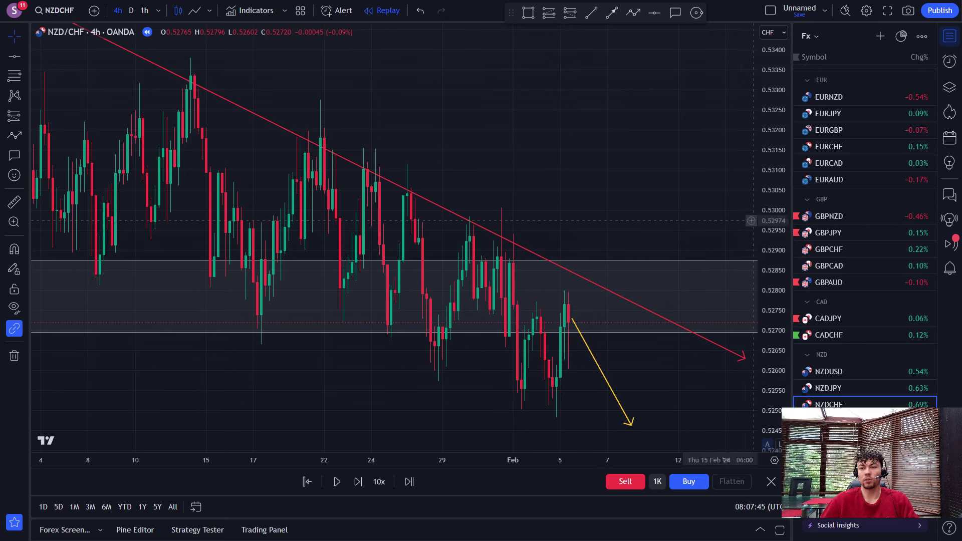
drag(771, 221, 772, 319)
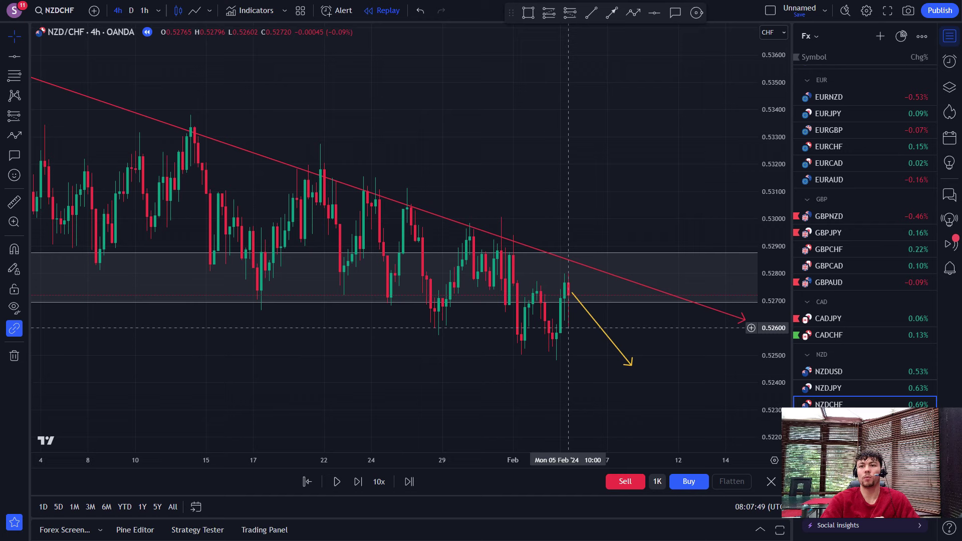
key(shift+Right)
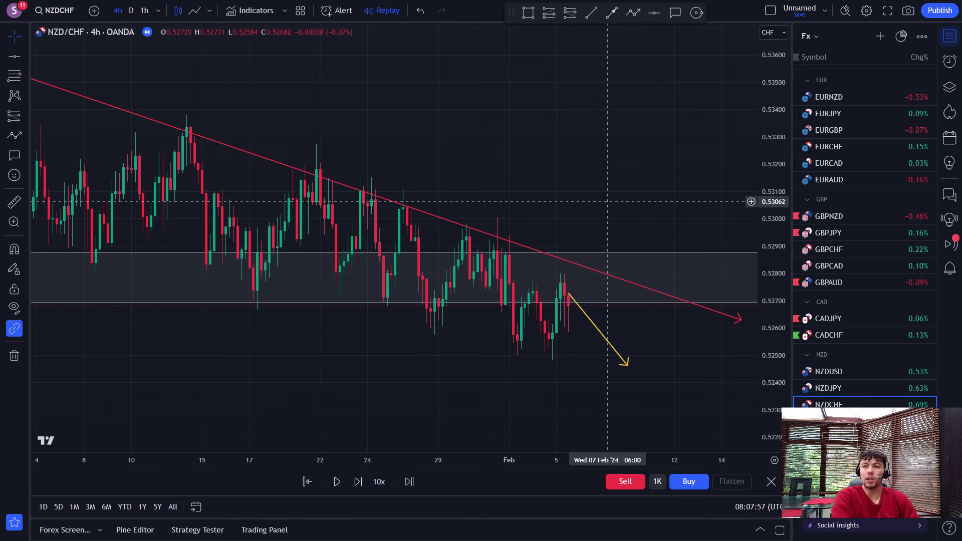
key(shift+Right)
key(shift+Right)
key(shift+Right)
key(shift+Right)
key(shift+Right)
key(shift+Right)
key(shift+Right)
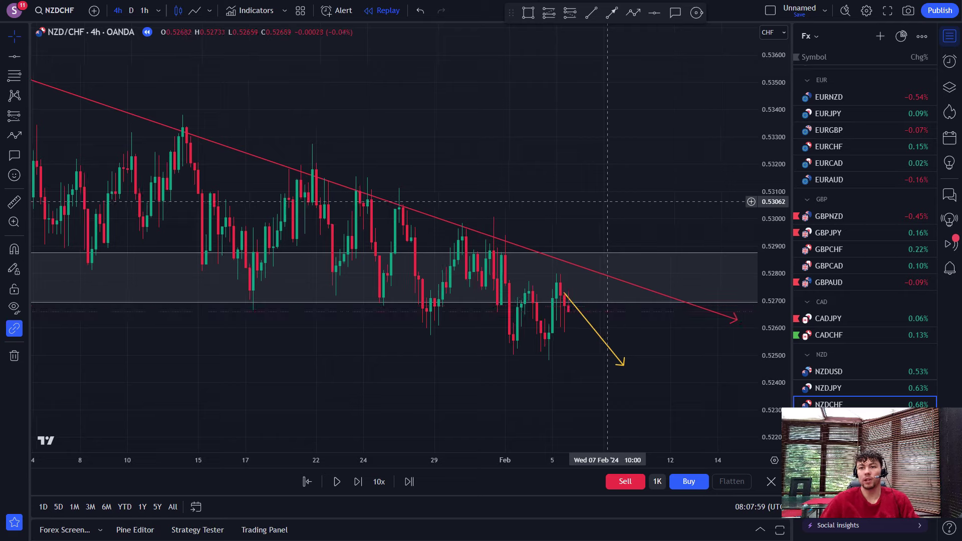
key(shift+Right)
key(shift+Right)
key(shift+Right)
key(shift+Right)
key(shift+Right)
key(shift+Right)
key(shift+Right)
key(shift+Right)
key(shift+Right)
key(shift+Right)
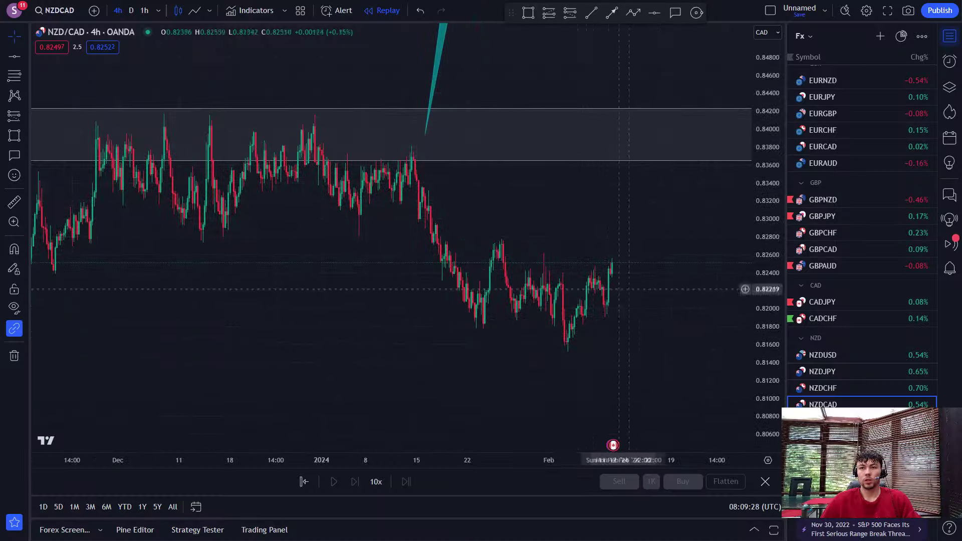
Trace NZDCAD's decline with a zigzag path from the zone's lower edge down to about 0.8178.
drag(624, 336, 542, 320)
click(633, 12)
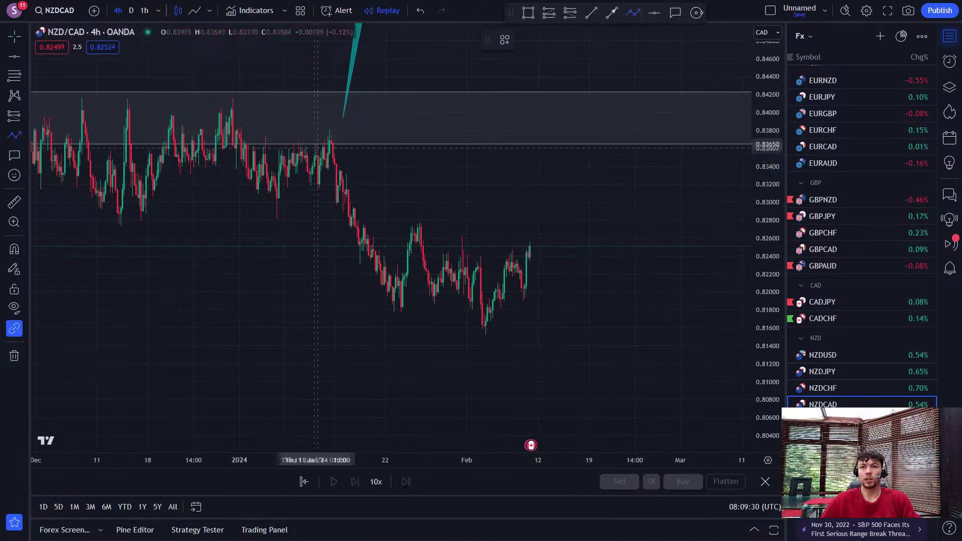
click(318, 144)
click(383, 289)
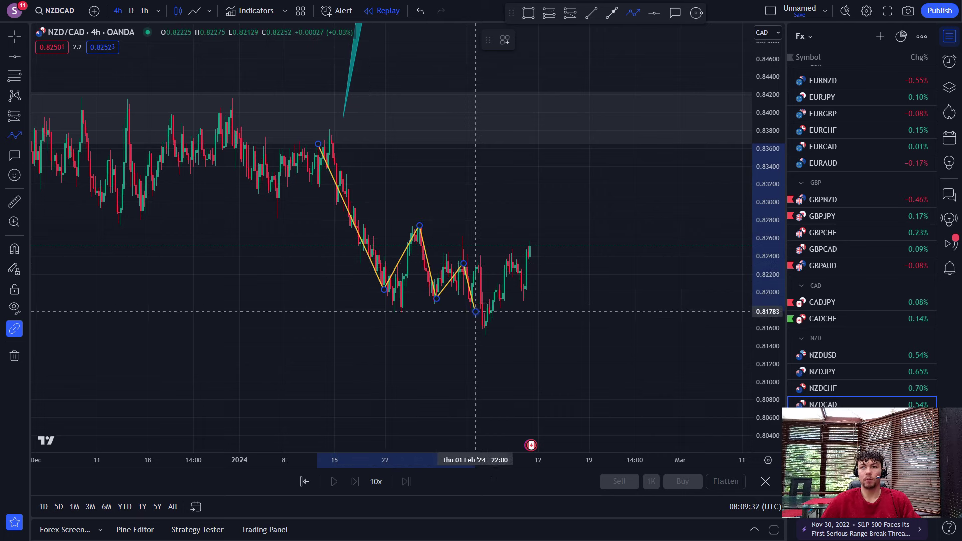
key(Escape)
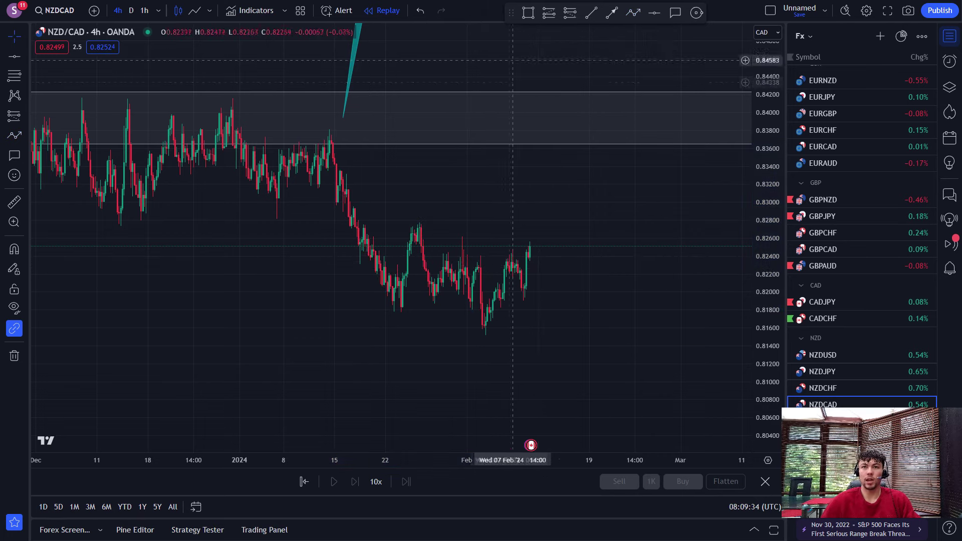
Draw a zone on NZDCAD from about 0.8242 to 0.8280 over the late-January highs, and delete it.
drag(402, 221, 595, 255)
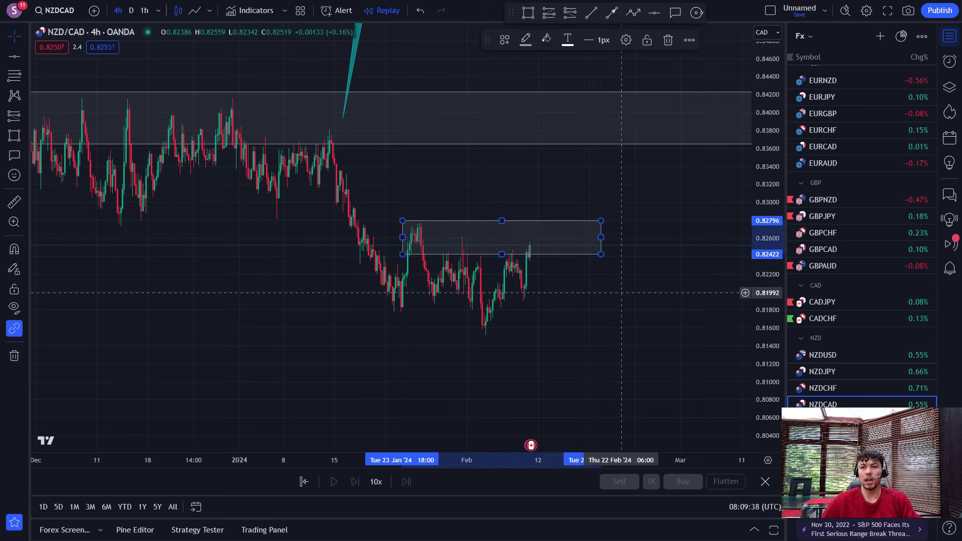
click(604, 270)
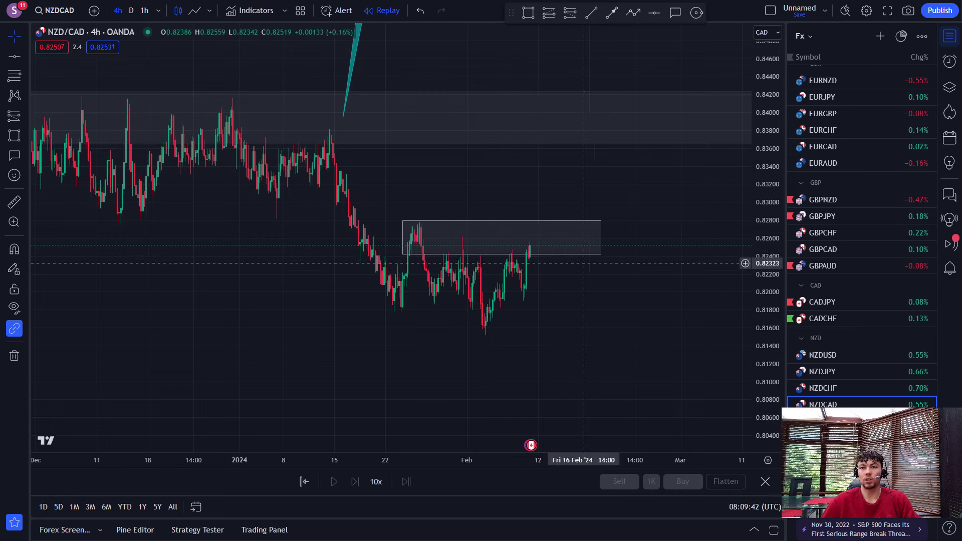
click(579, 255)
key(Delete)
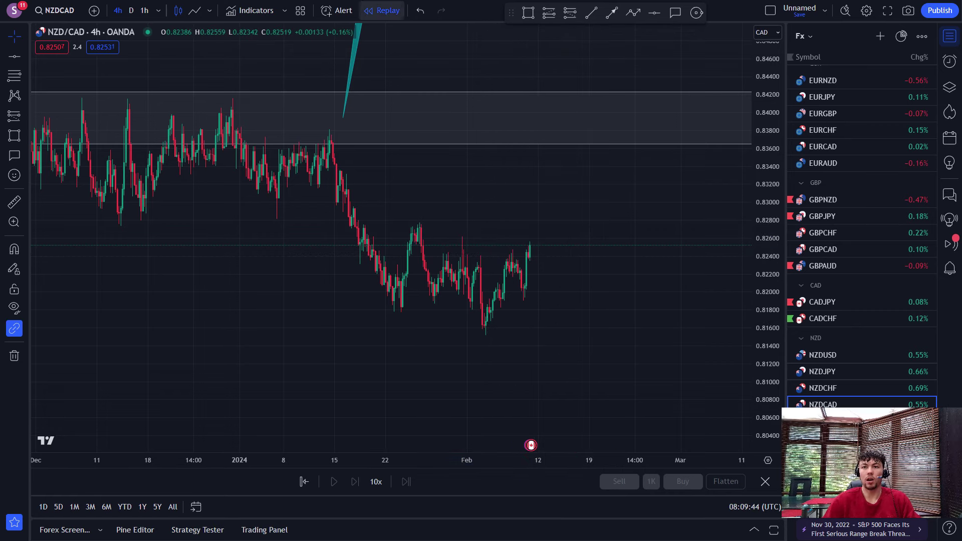
Leave bar replay, bring up AUDNZD on the daily timeframe and examine price against the zone near the May 2023 lows.
click(382, 10)
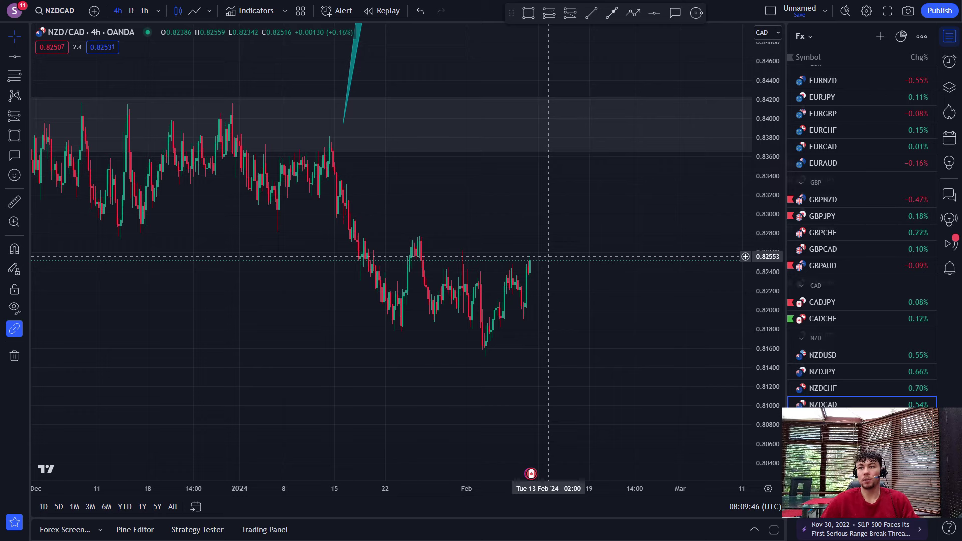
key(Down)
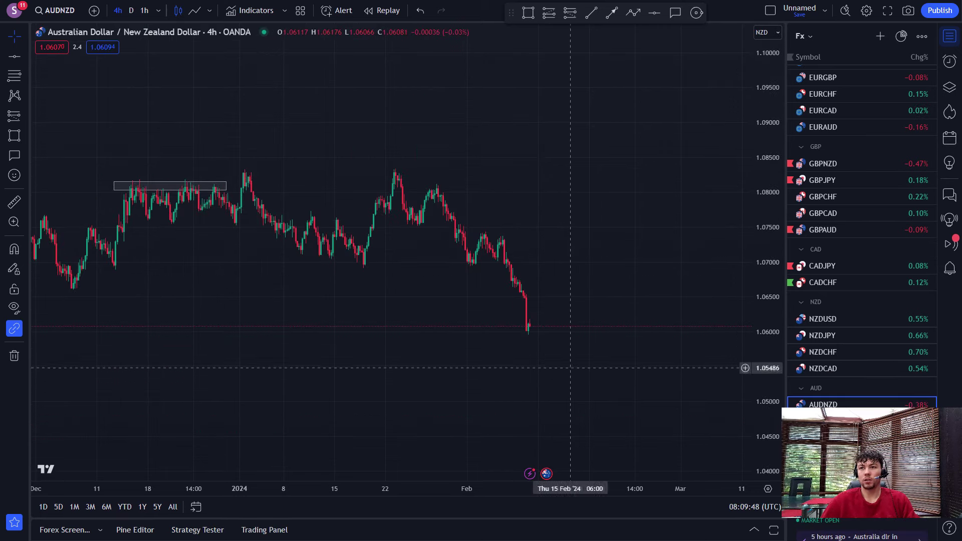
scroll(571, 368, down, 2)
click(131, 10)
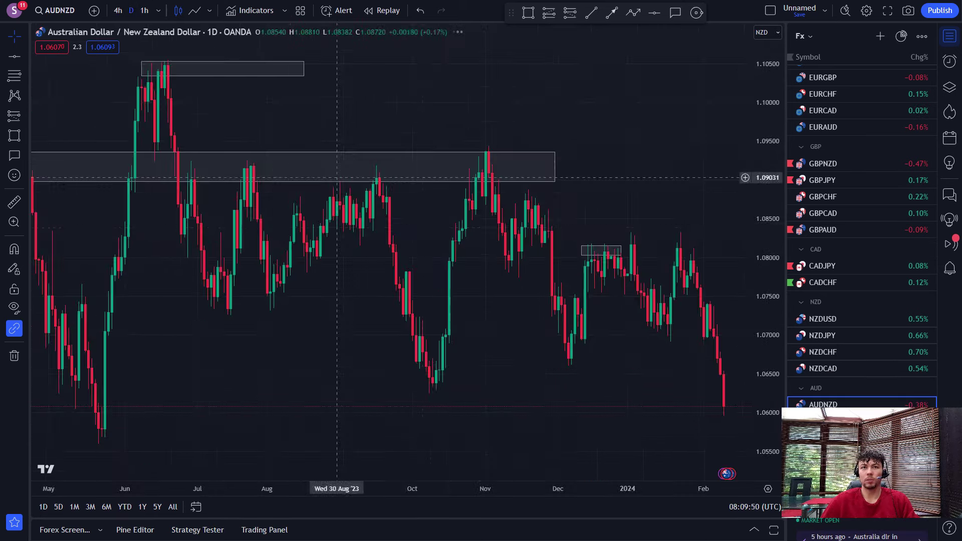
scroll(551, 351, down, 2)
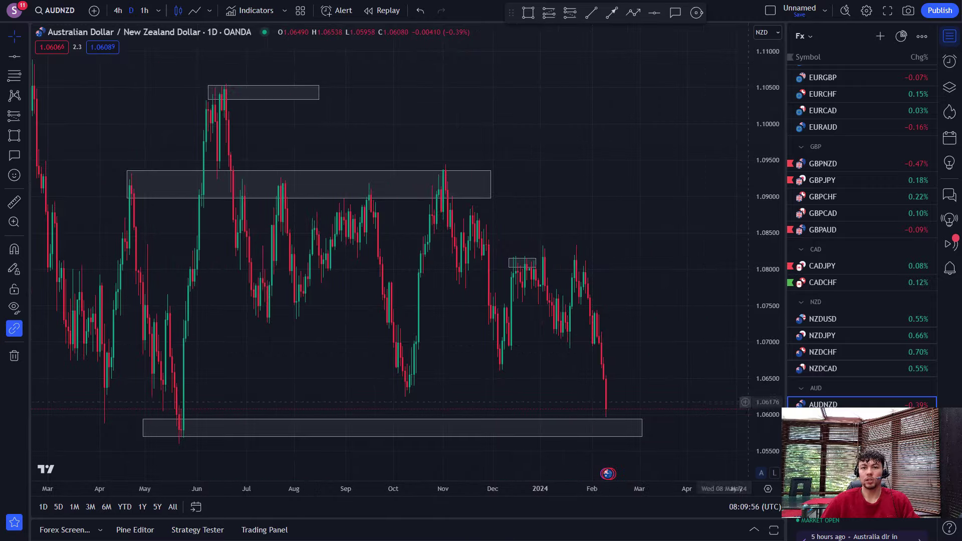
drag(766, 401, 766, 426)
drag(679, 406, 677, 385)
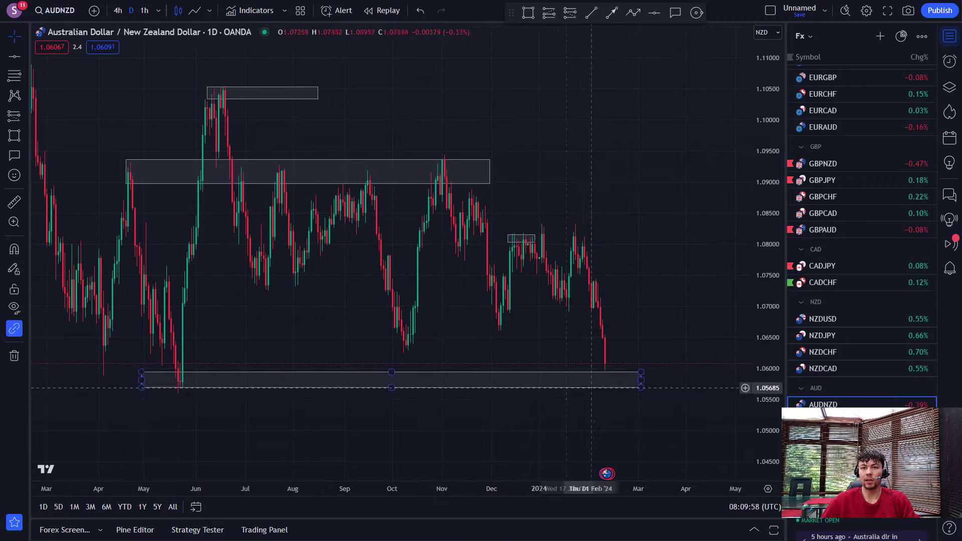
scroll(591, 387, down, 1)
drag(249, 376, 229, 379)
drag(263, 409, 228, 416)
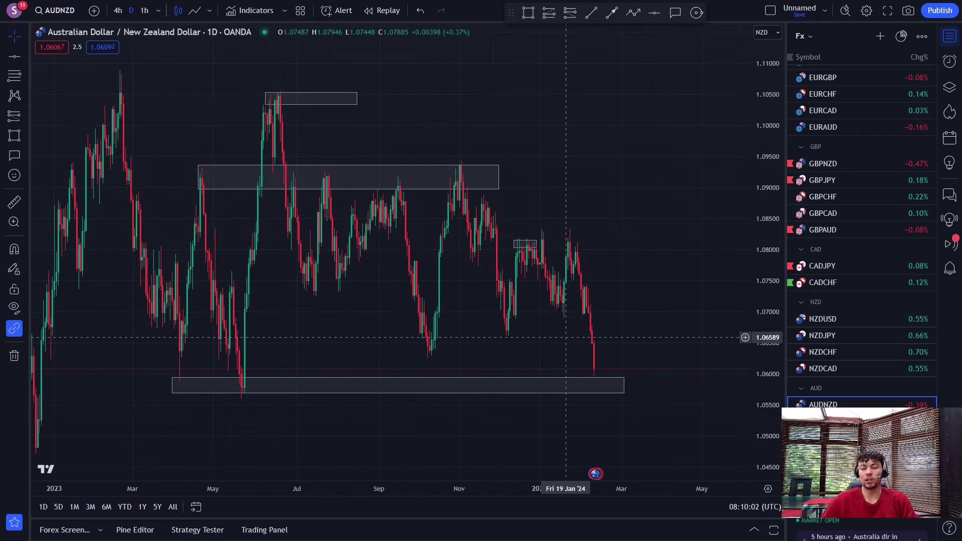
Bring up AUDJPY on the four-hour timeframe and examine price between the ascending trendline and the zone above.
key(Down)
drag(566, 323, 562, 326)
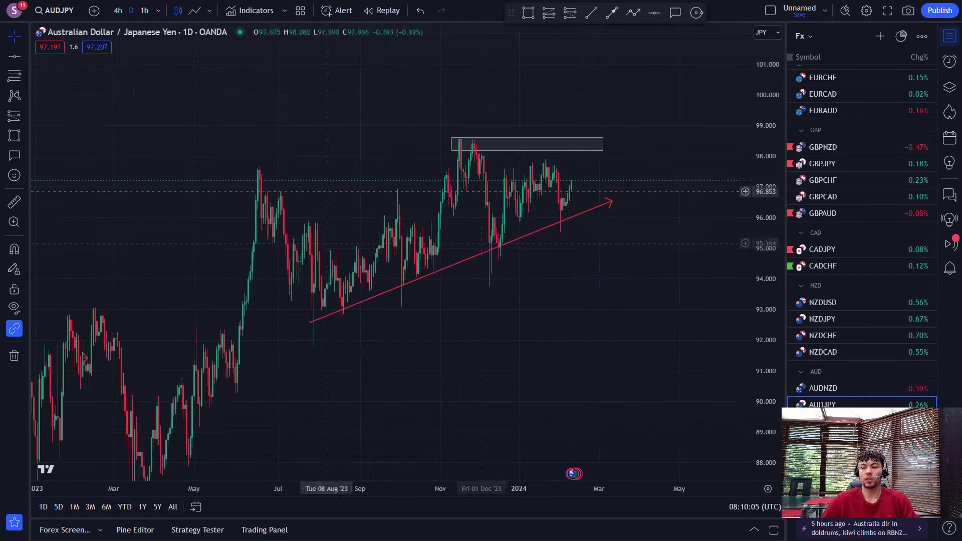
click(118, 10)
scroll(491, 255, down, 2)
key(alt+r)
drag(574, 311, 545, 312)
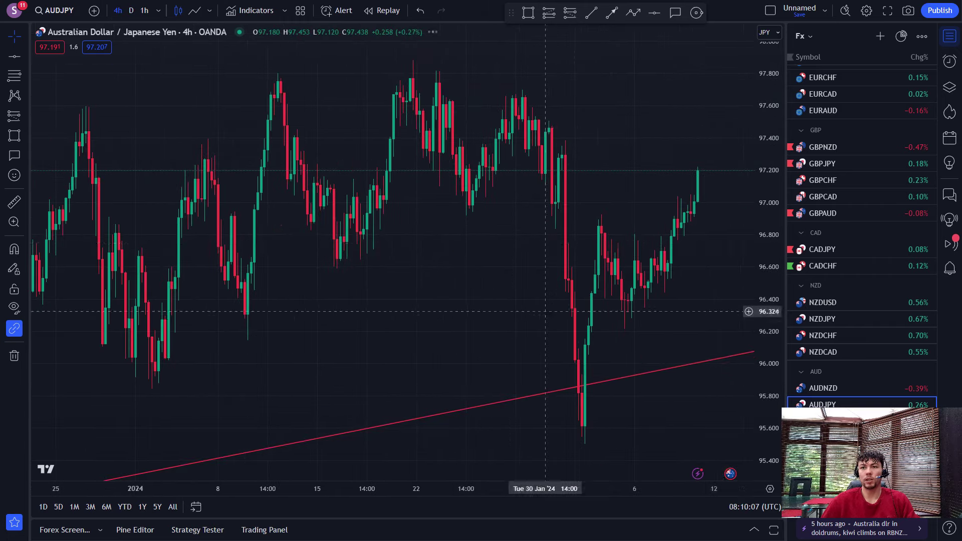
scroll(712, 346, down, 6)
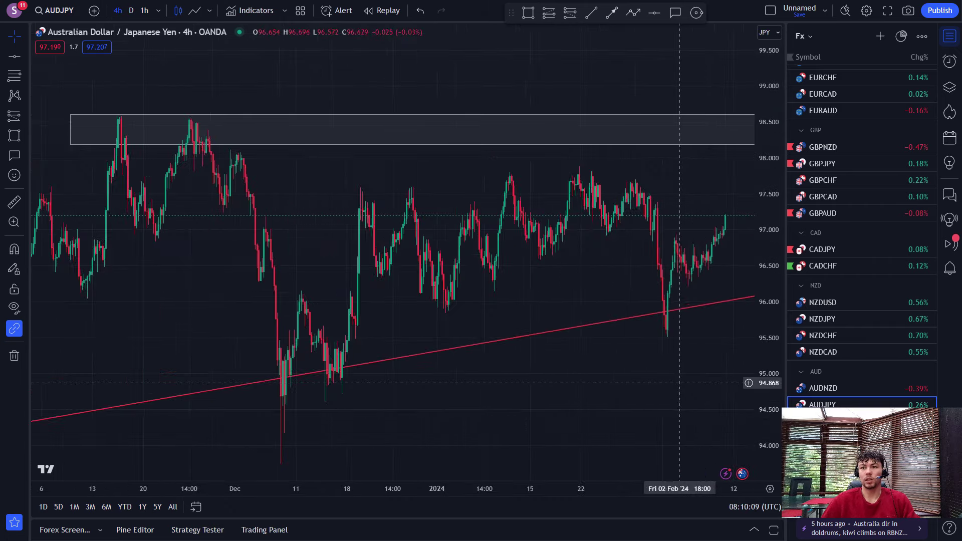
Bring up AUDCHF on the four-hour timeframe and examine price against the zones above and below it.
key(Down)
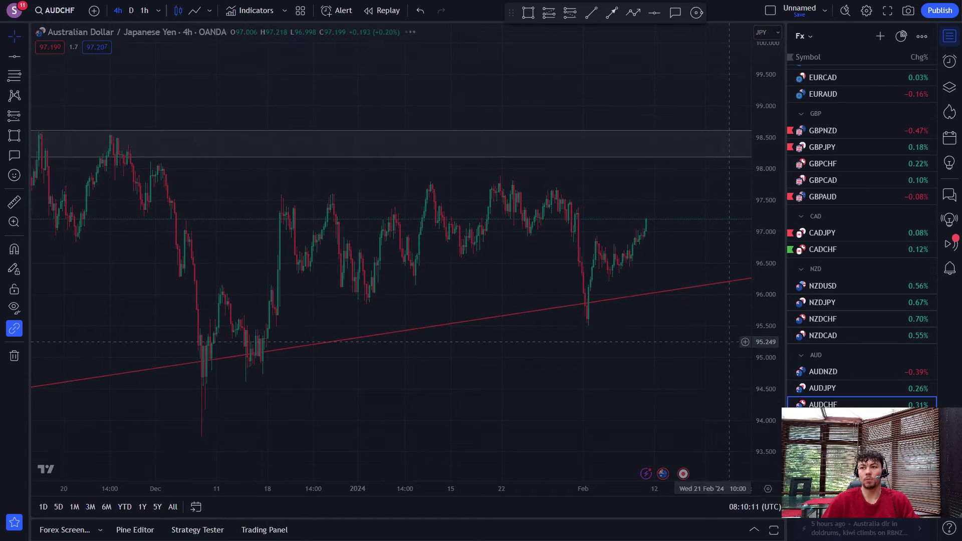
click(703, 288)
drag(691, 370, 673, 354)
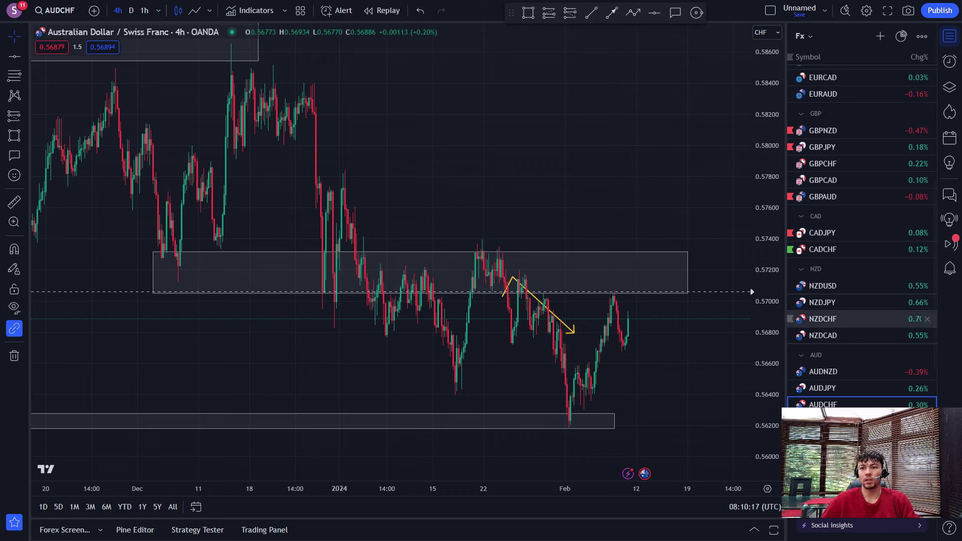
scroll(610, 331, down, 3)
Bring up AUDCAD and draw a narrow zone from about 0.8756 to 0.8770 at the early-February lows.
drag(696, 349, 691, 346)
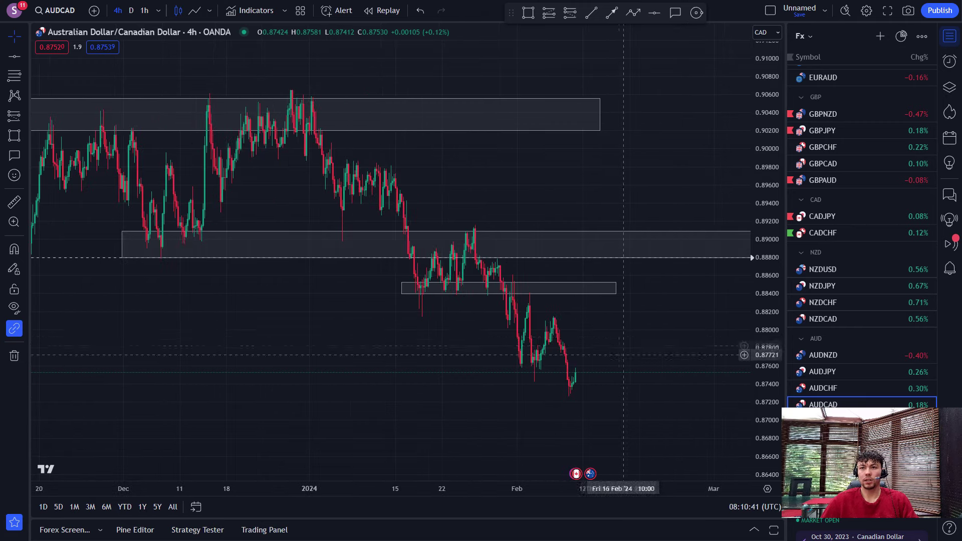
scroll(624, 355, up, 2)
key(alt+shift+r)
drag(469, 369, 642, 357)
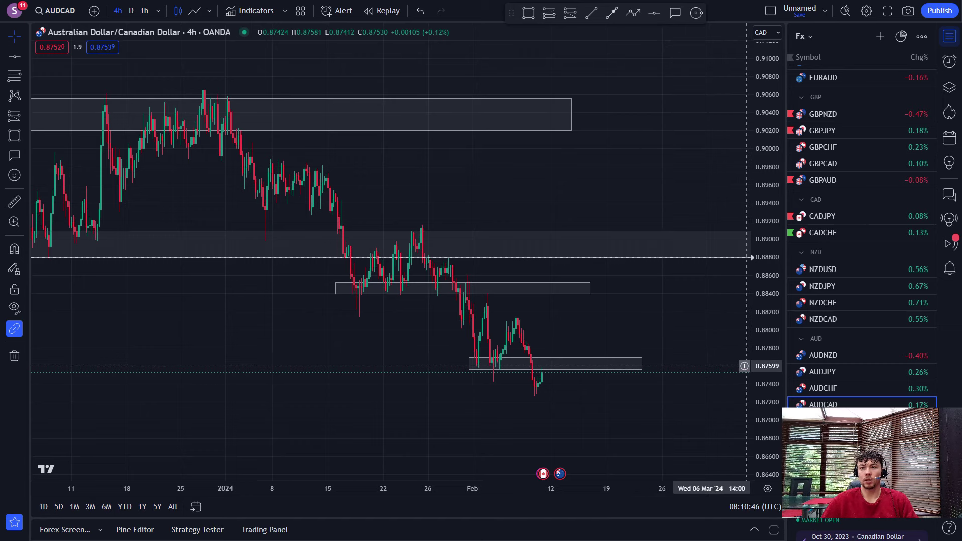
Add a price alert on AUDCAD inside the lowest zone and flag the pair red.
click(744, 364)
click(676, 382)
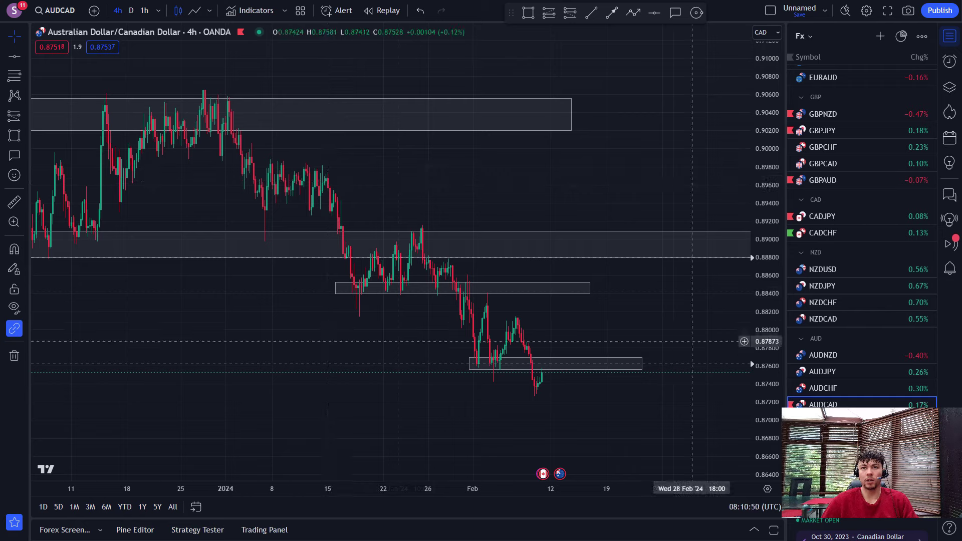
drag(629, 338, 616, 347)
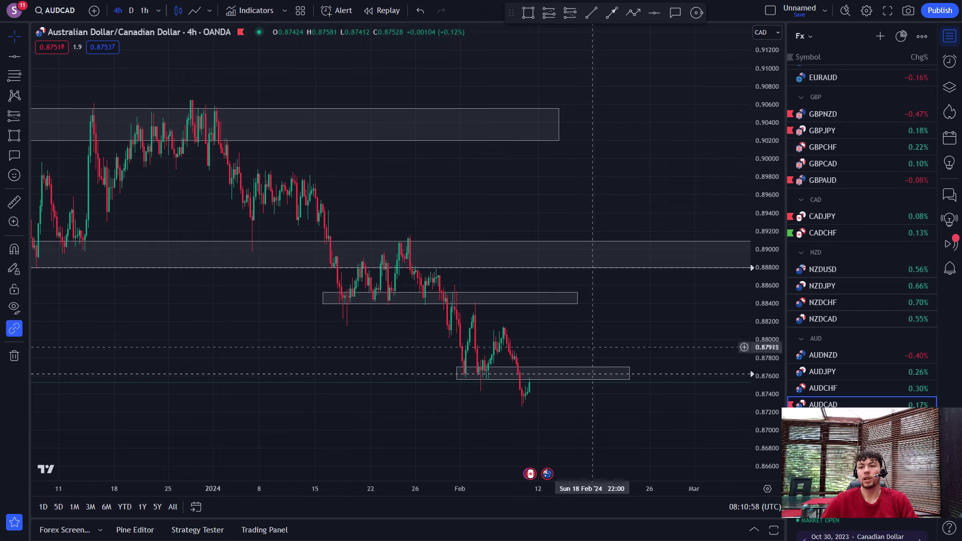
Sketch a rising zigzag path on AUDCAD from the latest low up to about 0.8843, and delete it.
drag(595, 348, 591, 328)
click(633, 12)
click(520, 371)
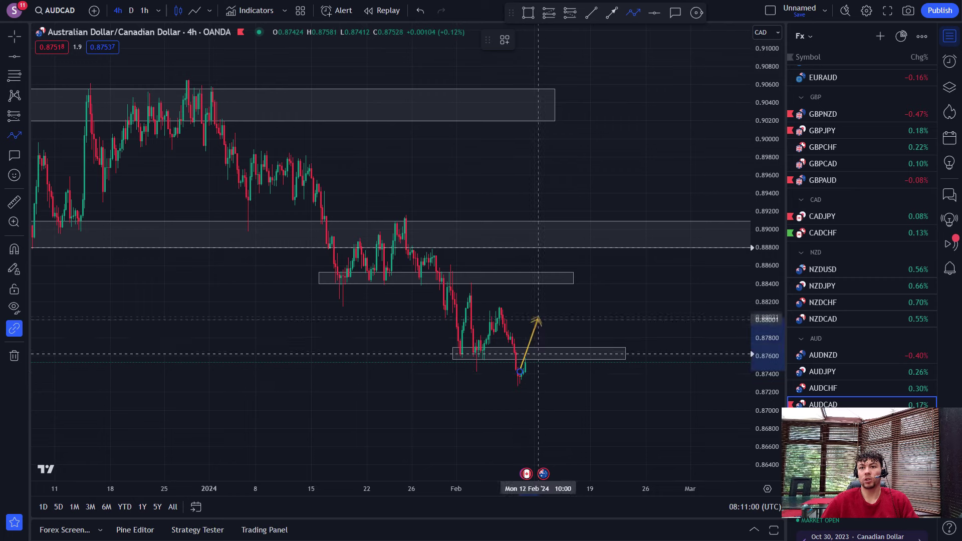
click(573, 298)
click(582, 338)
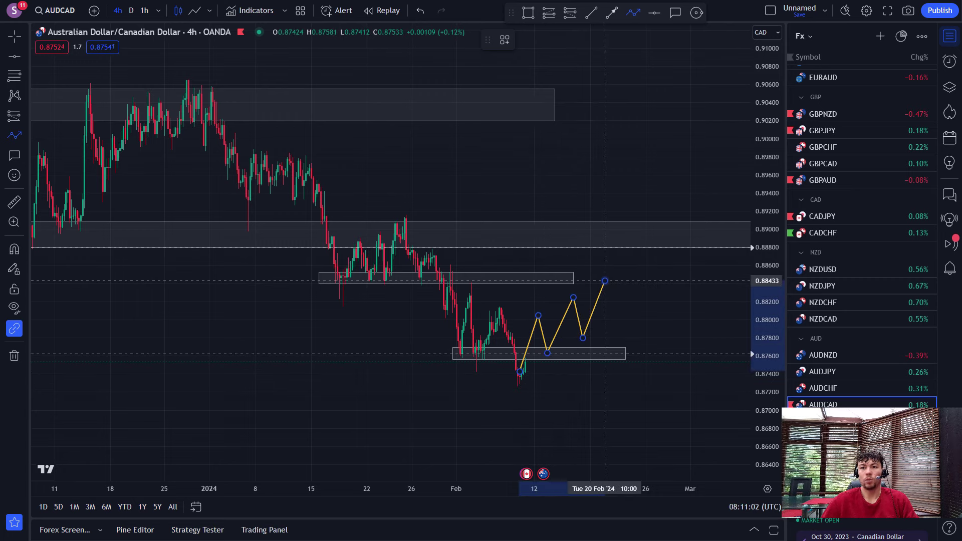
double_click(605, 281)
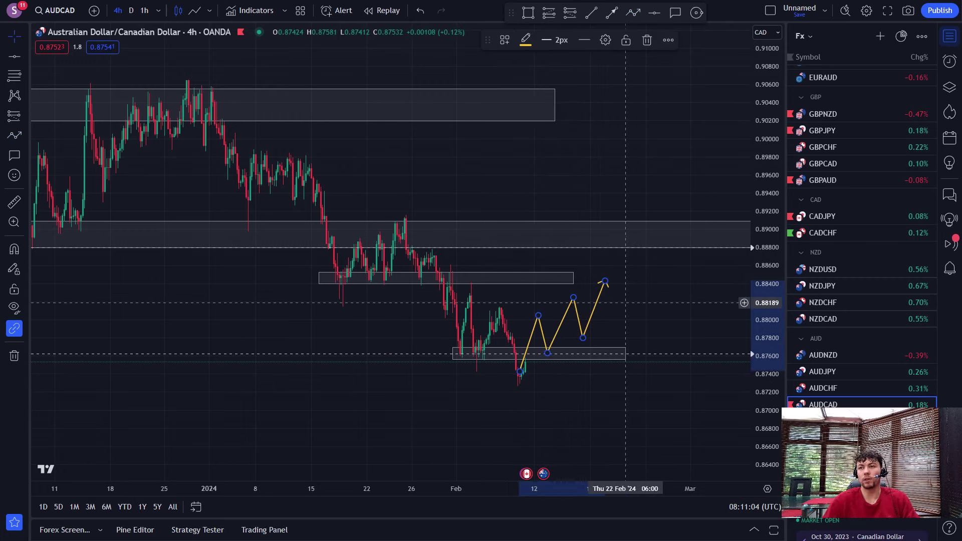
key(Delete)
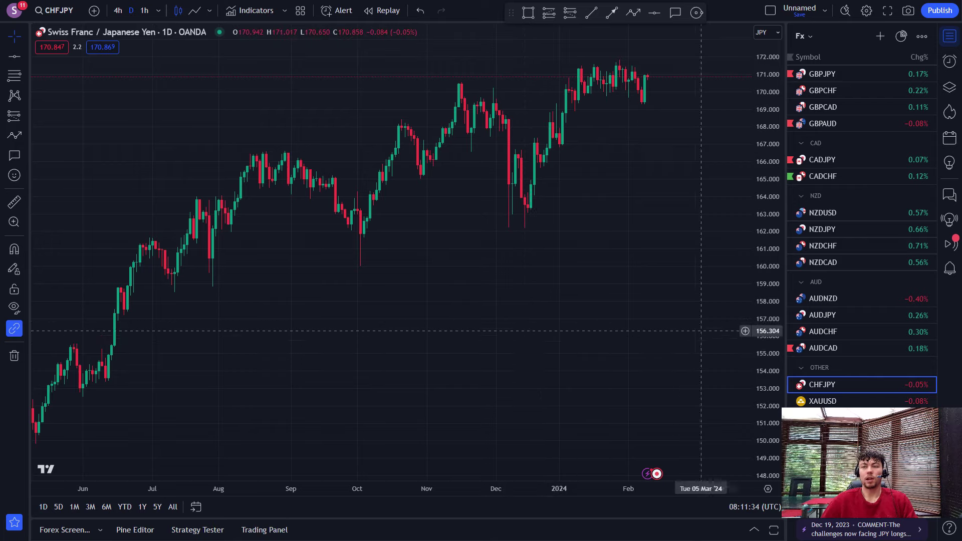
Review CHFJPY's long-term uptrend on the daily timeframe and switch the chart to four-hour.
scroll(395, 308, down, 5)
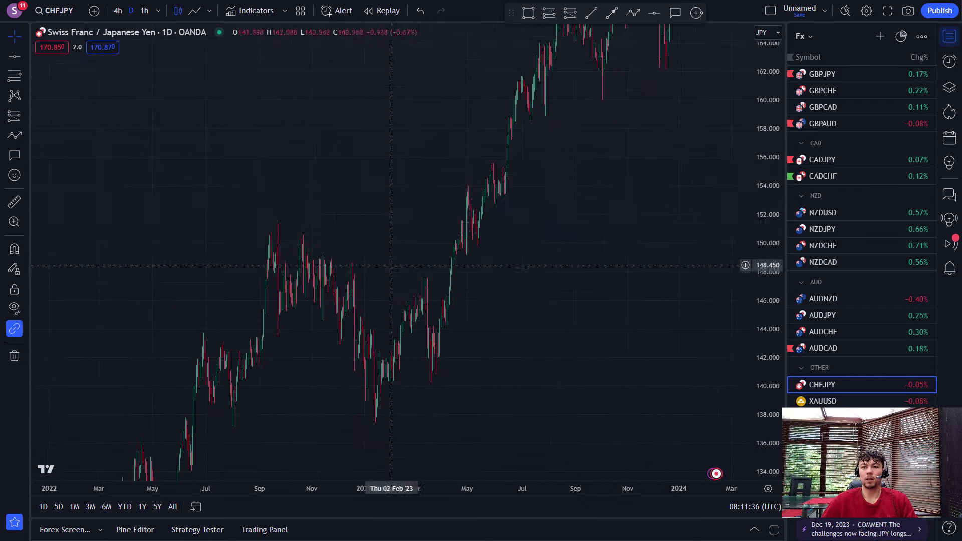
scroll(401, 311, up, 5)
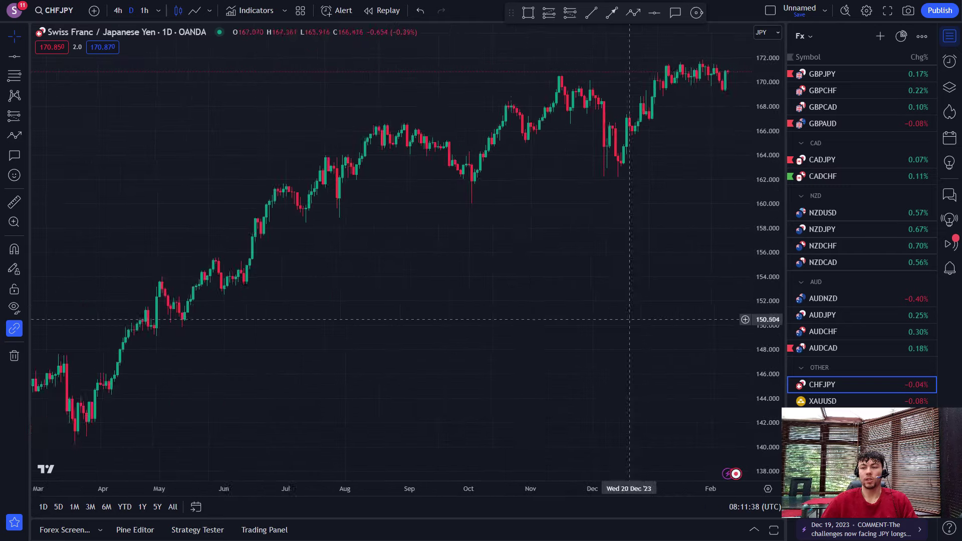
drag(766, 216, 766, 305)
drag(766, 255, 767, 218)
drag(716, 216, 210, 46)
click(118, 10)
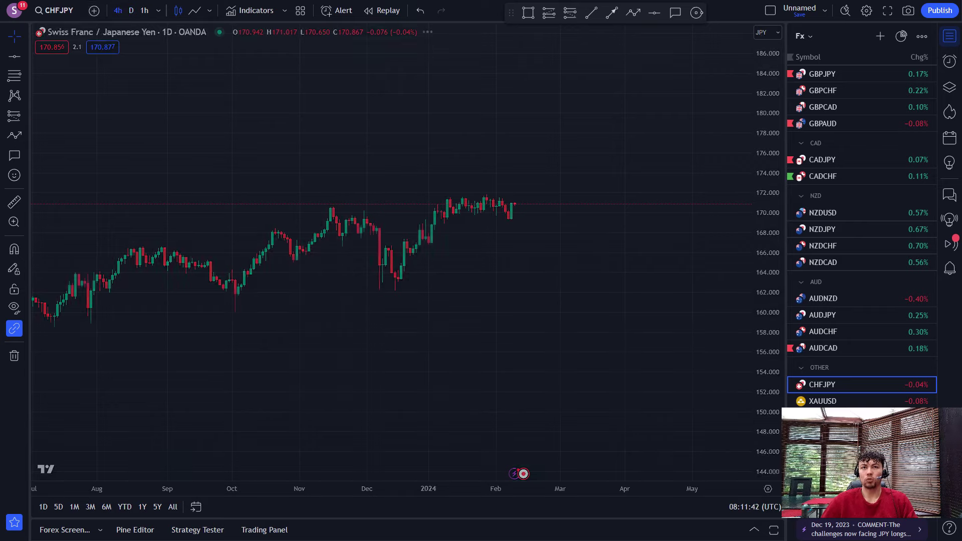
drag(767, 275, 767, 293)
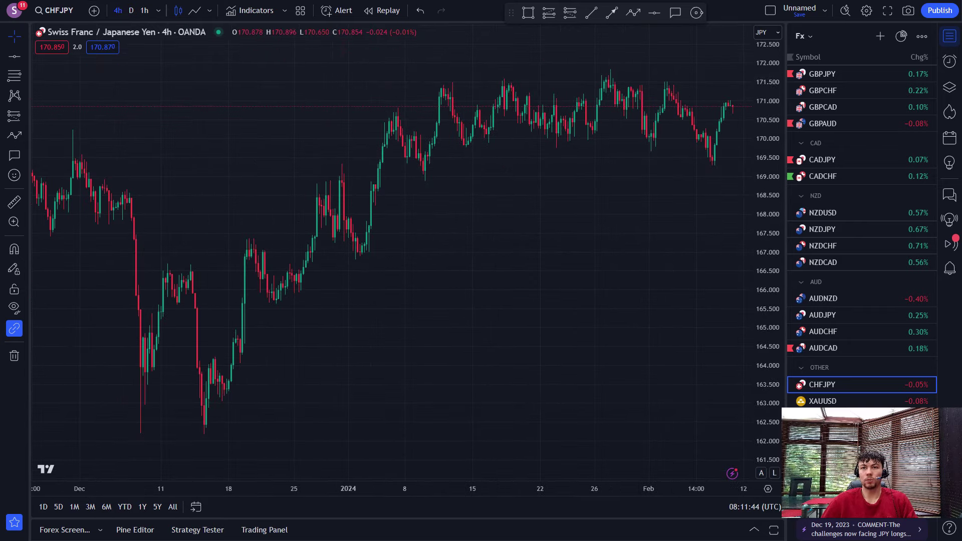
Draw a support zone on CHFJPY from about 168.58 to 169.92, starting in late December 2023 and ending at the latest candles.
scroll(642, 299, down, 3)
mouse_move(417, 193)
mouse_down()
mouse_move(548, 163)
mouse_move(740, 140)
mouse_up()
click(745, 141)
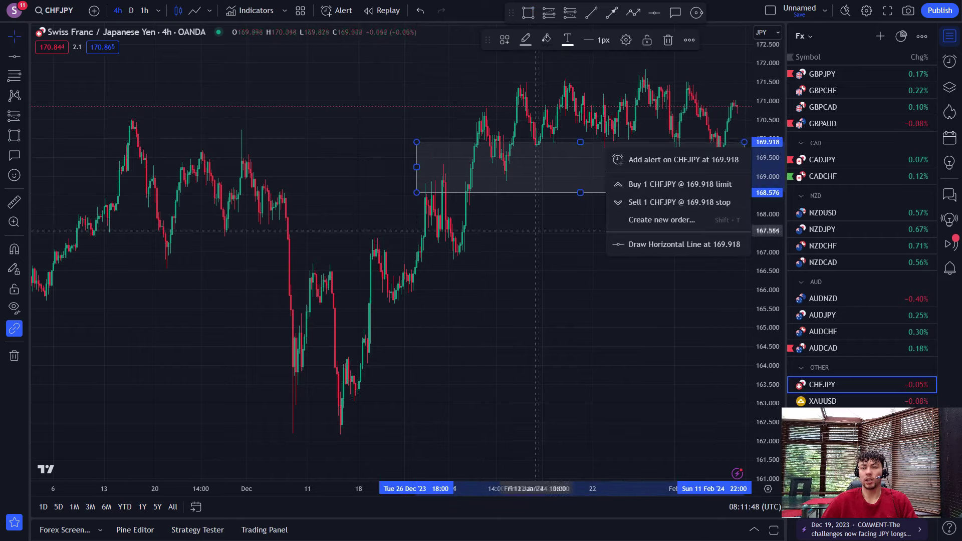
click(531, 230)
drag(569, 242, 504, 232)
drag(766, 232, 767, 296)
drag(720, 296, 706, 326)
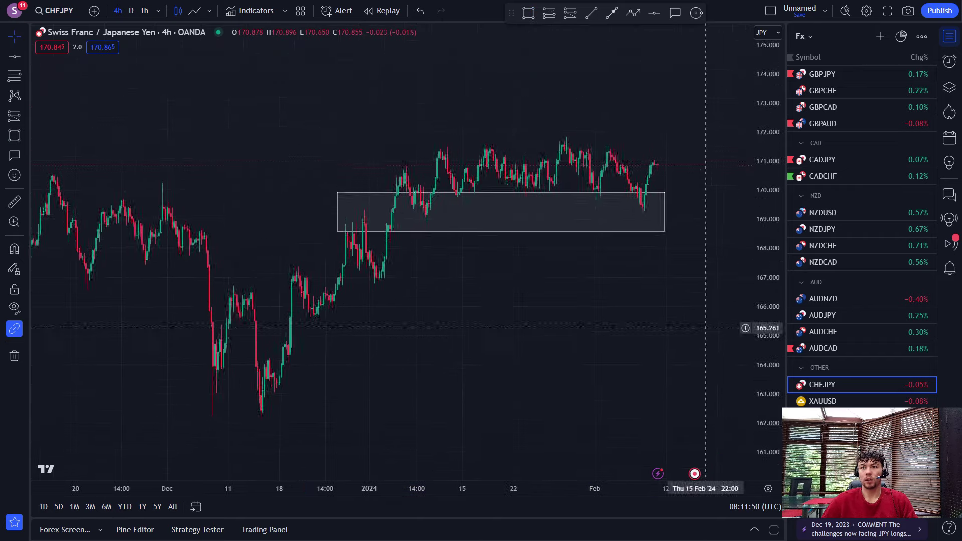
Lower the CHFJPY support zone's bottom edge to about 168.50 and extend its right side to about 19 February.
drag(767, 248, 766, 286)
drag(693, 286, 689, 302)
drag(334, 242, 337, 229)
click(348, 244)
drag(345, 228, 333, 244)
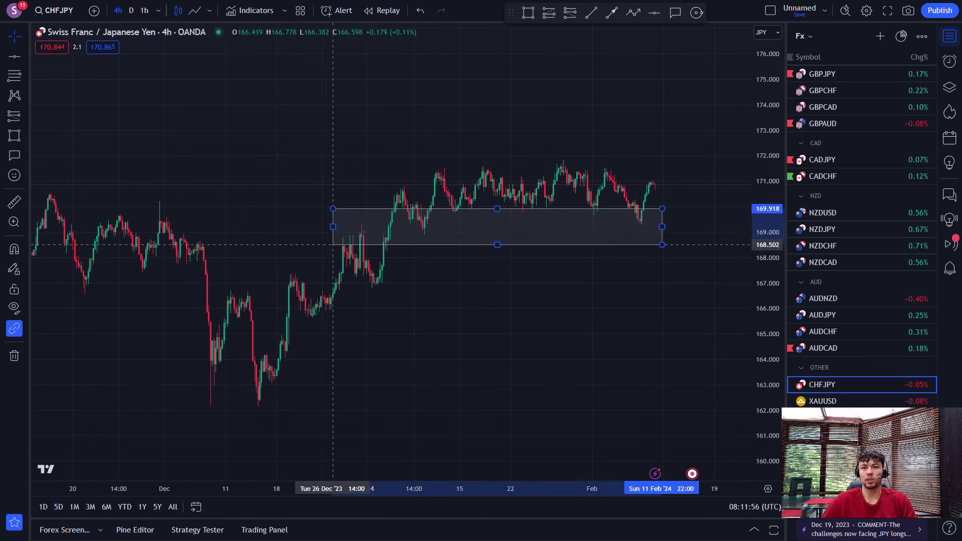
drag(596, 260, 561, 253)
drag(626, 221, 678, 220)
click(653, 194)
Draw a resistance zone on CHFJPY over the January and February highs, from about 171.0 to 171.8.
click(528, 12)
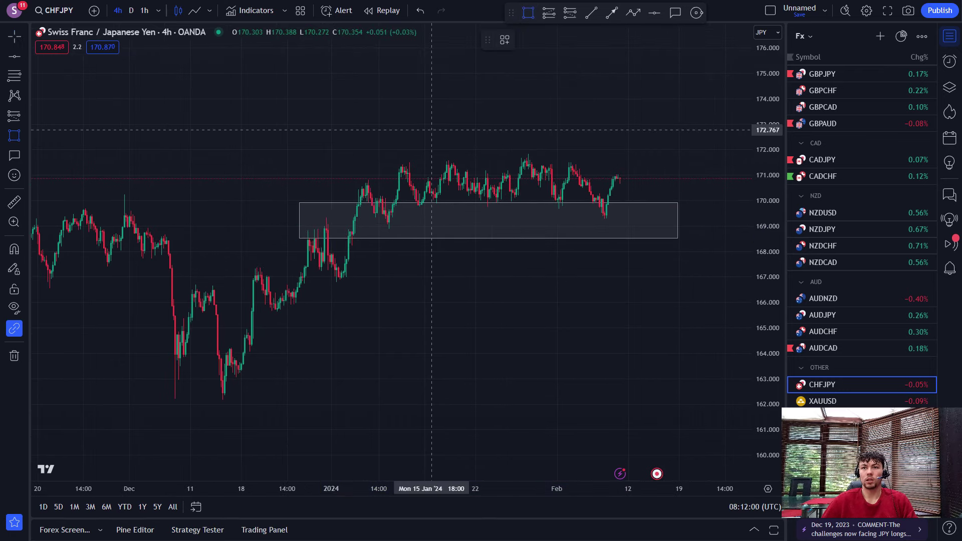
mouse_move(388, 174)
mouse_down()
mouse_move(552, 156)
mouse_move(699, 155)
mouse_up()
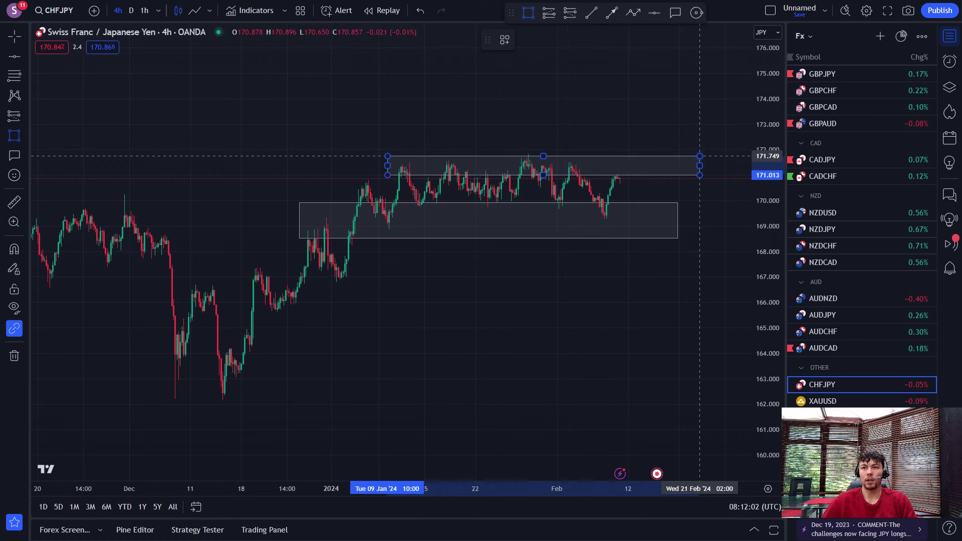
click(704, 154)
Draw a path on CHFJPY that breaks above the resistance zone, retests it and rises to about 173.5.
drag(645, 130, 553, 128)
click(530, 170)
click(541, 121)
double_click(570, 112)
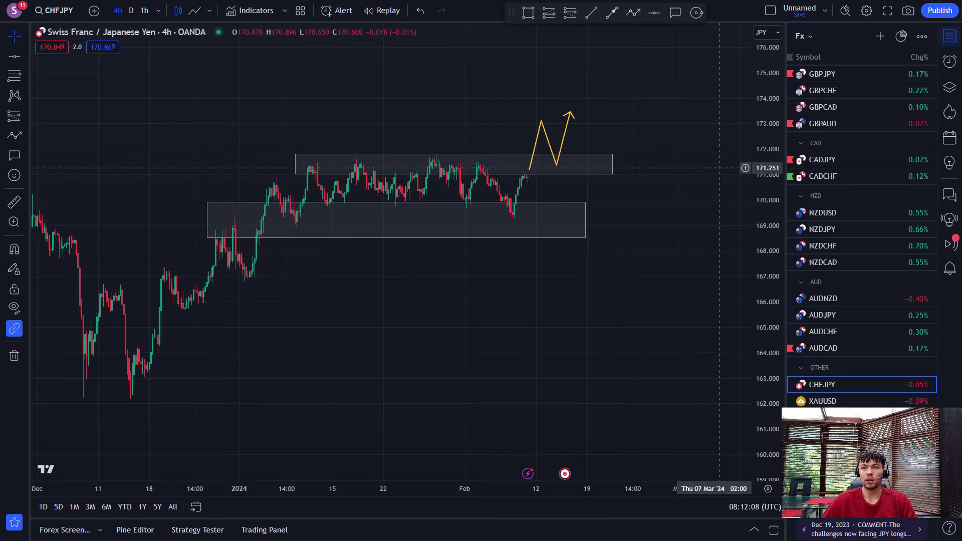
Add CHFJPY price alerts at about 171.3 inside the resistance zone and about 169.41 inside the support zone.
click(745, 166)
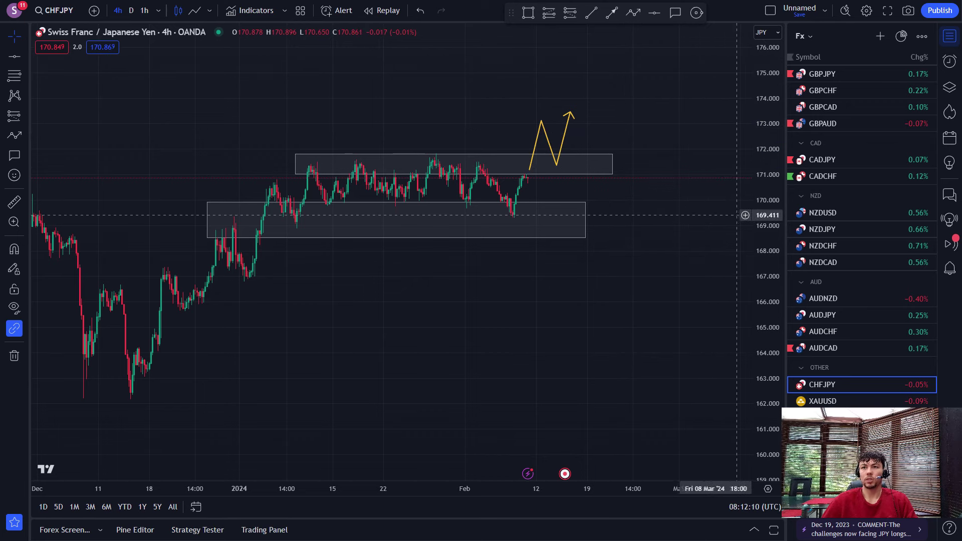
click(745, 215)
click(678, 233)
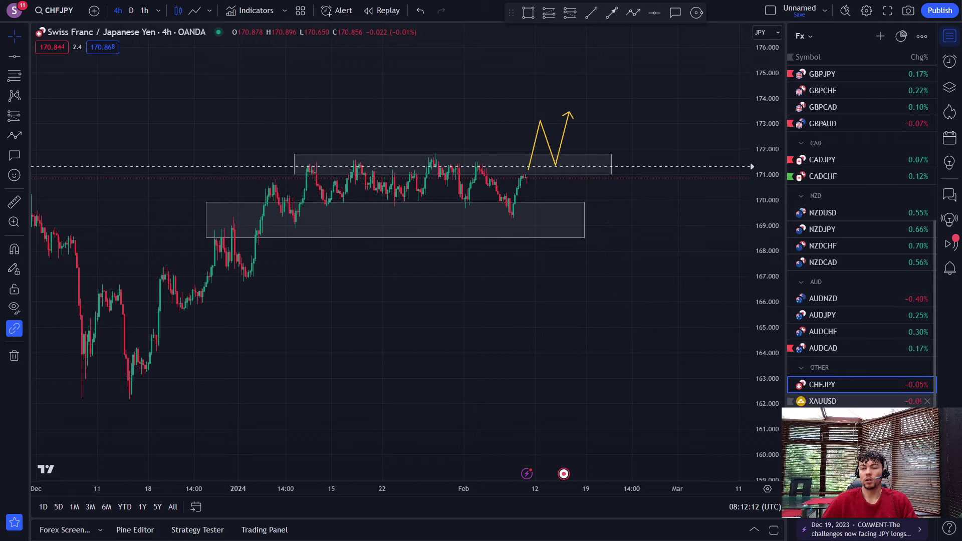
Open the XAUUSD chart on the daily timeframe with its existing zones and the latest candles in view.
click(822, 401)
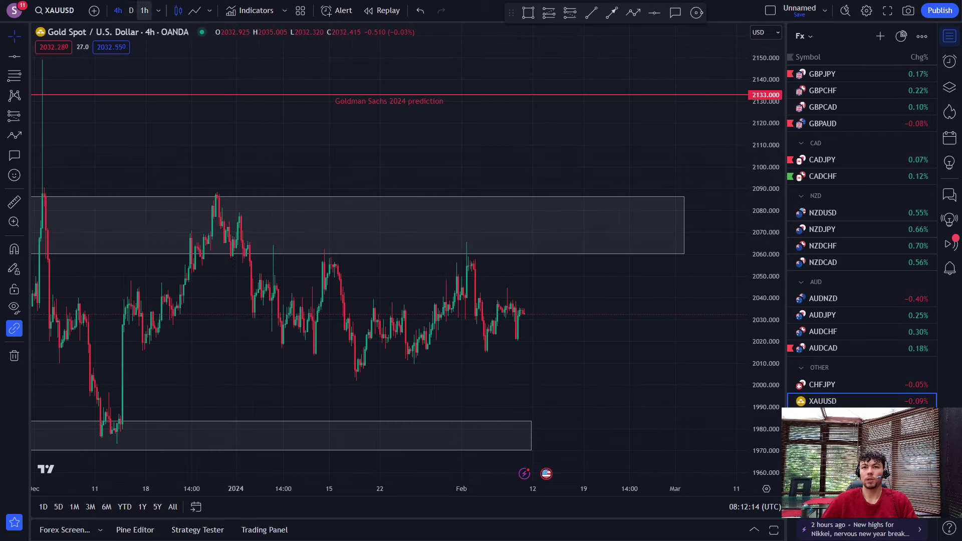
click(144, 10)
click(130, 10)
drag(593, 315, 541, 309)
scroll(602, 326, down, 3)
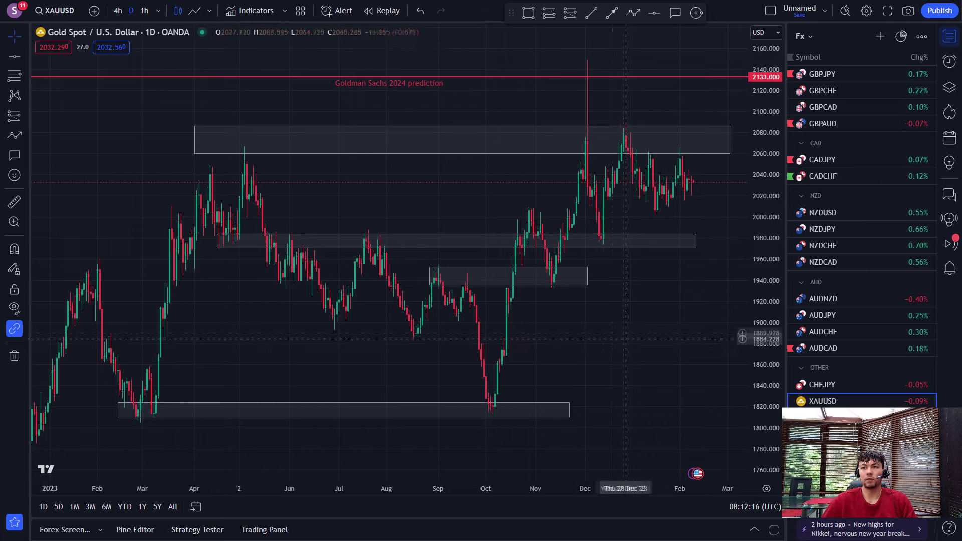
drag(759, 251, 676, 301)
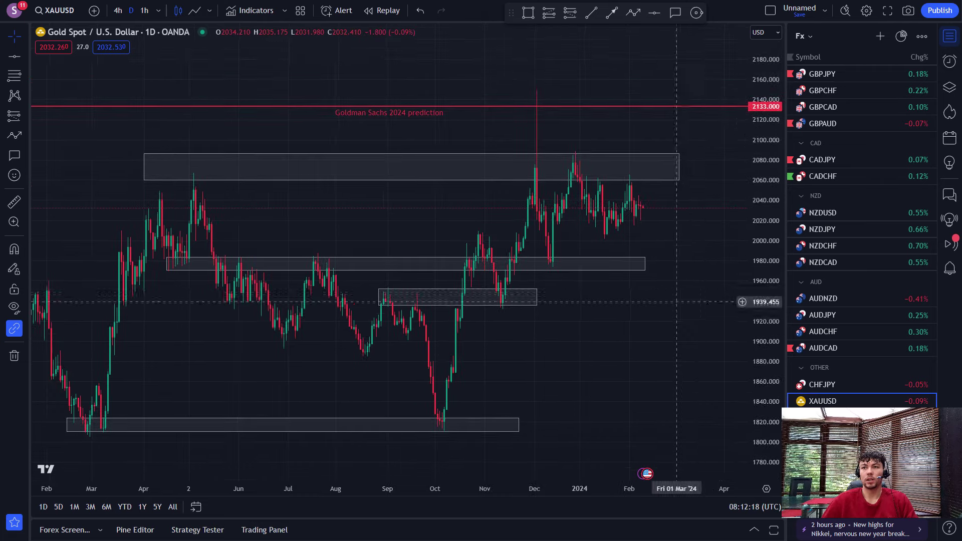
drag(759, 245, 759, 273)
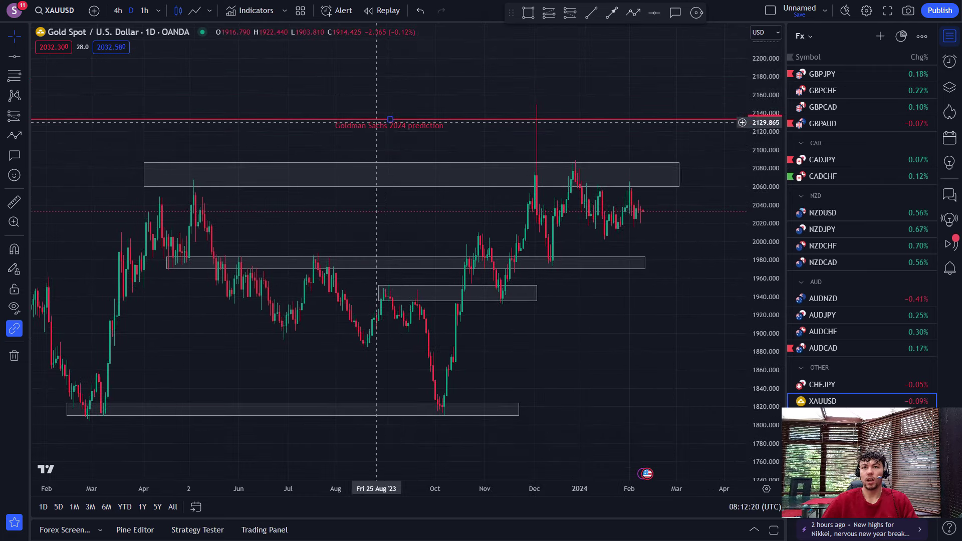
Examine XAUUSD's daily price history back to 2020 against the Goldman Sachs 2024 prediction line.
click(382, 120)
scroll(443, 147, right, 2)
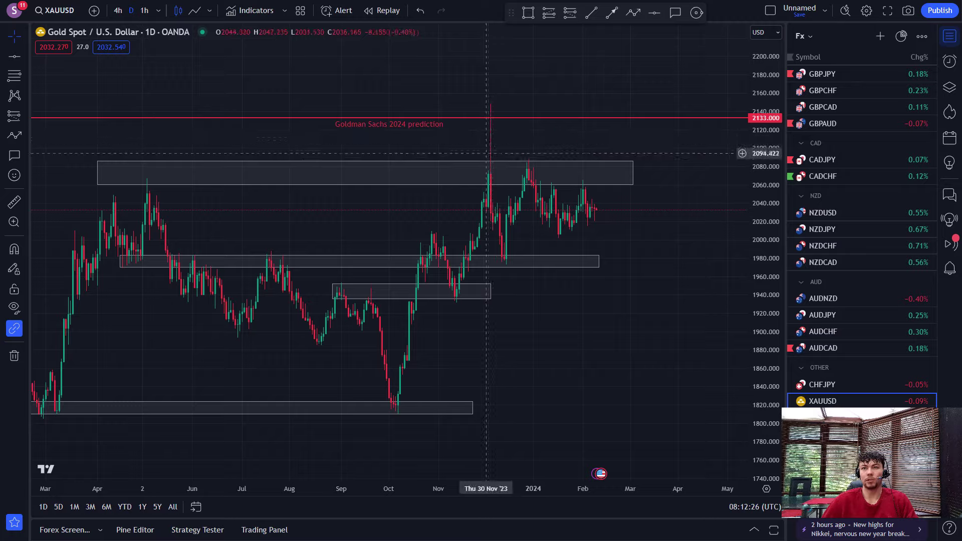
scroll(496, 210, down, 5)
scroll(594, 212, down, 5)
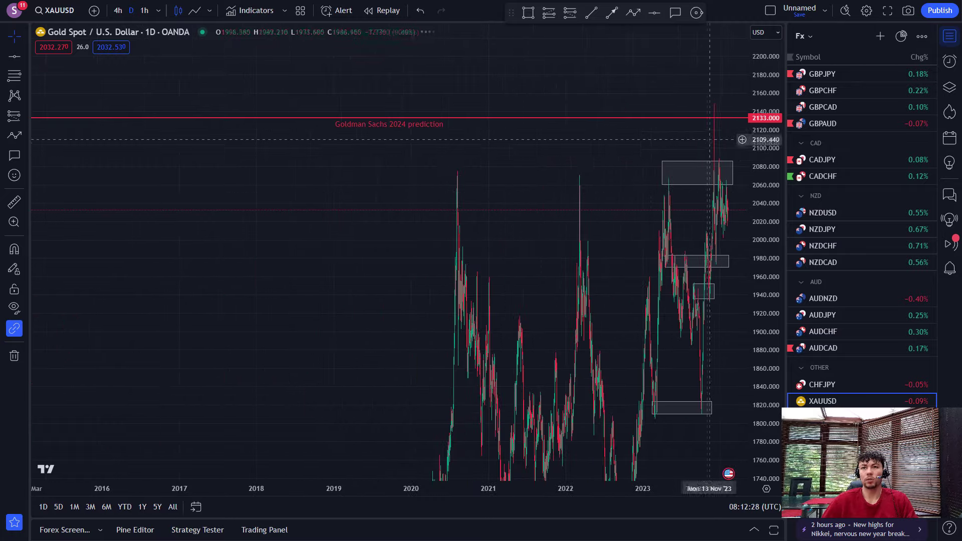
drag(420, 229, 458, 192)
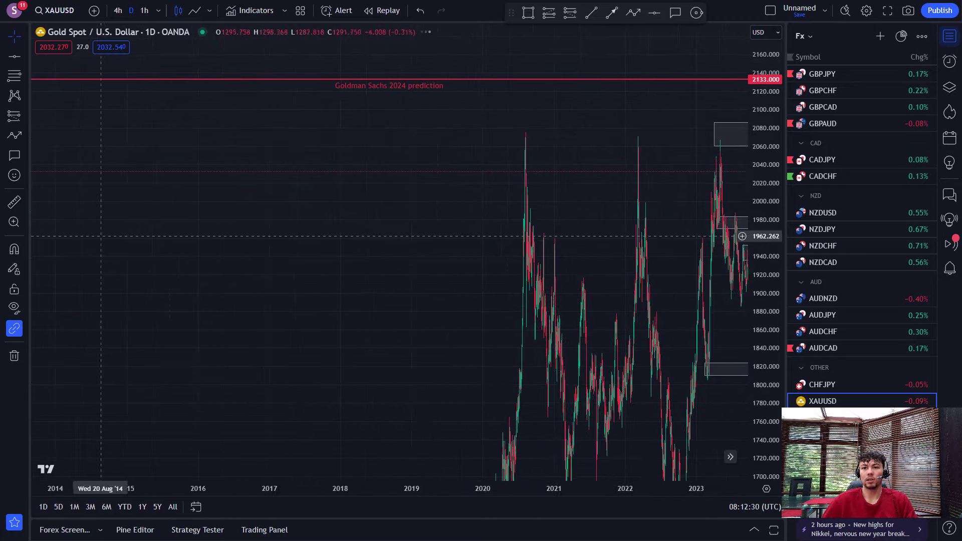
drag(359, 218, 107, 228)
key(alt+r)
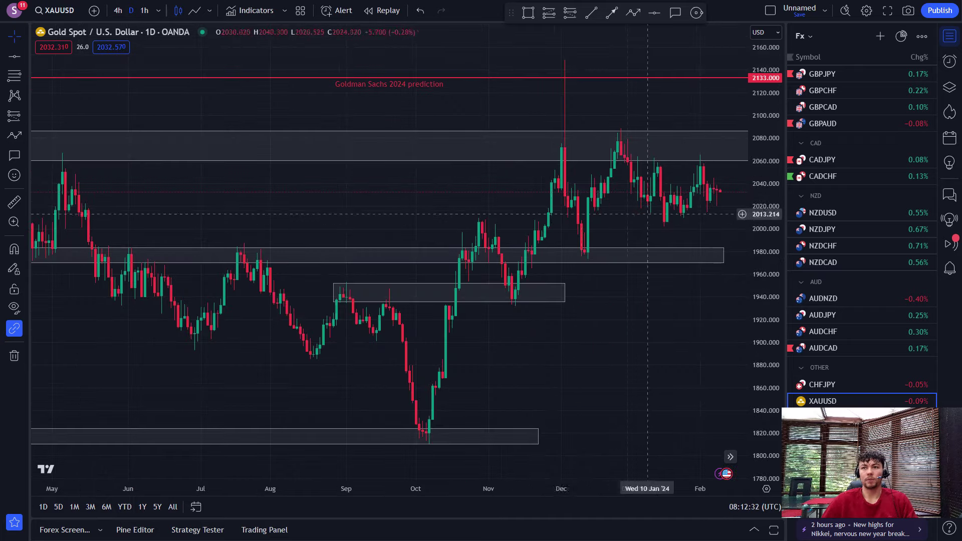
Extend the XAUUSD support zone between about 1970 and 1983 to late February 2024 and add a price alert at 1980.920.
drag(582, 221, 547, 224)
drag(765, 248, 764, 314)
drag(708, 314, 619, 328)
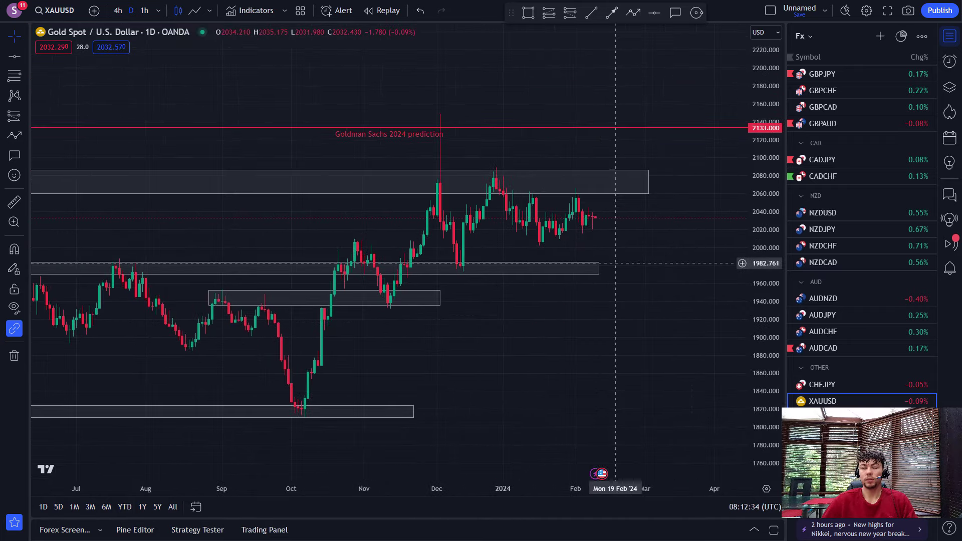
drag(599, 268, 638, 292)
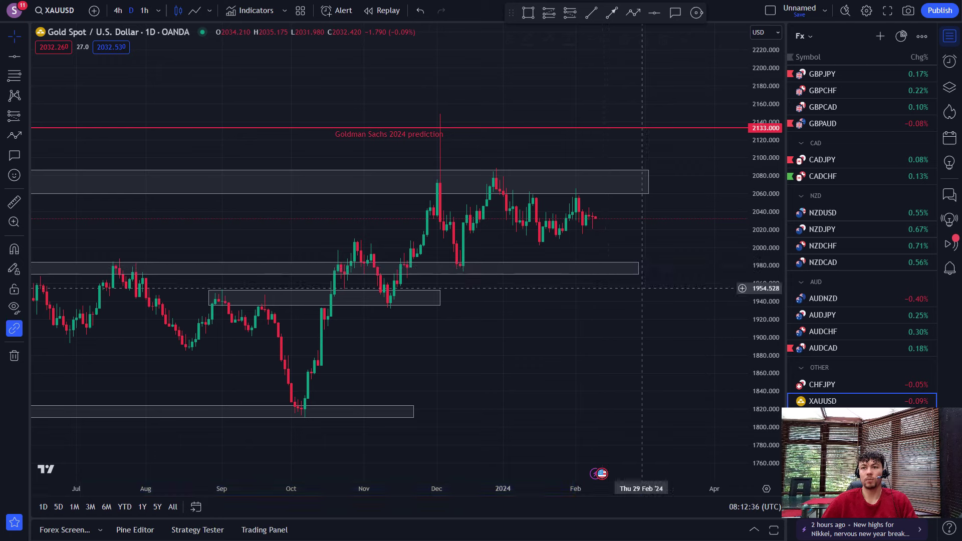
click(742, 264)
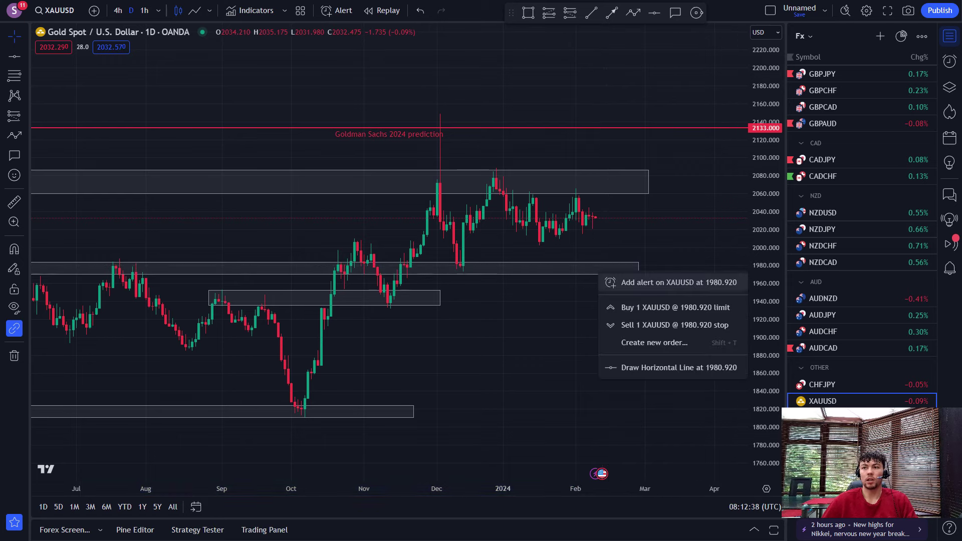
Extend the XAUUSD support zone around the 1980.920 alert further, to about 20 March 2024.
scroll(651, 269, down, 5)
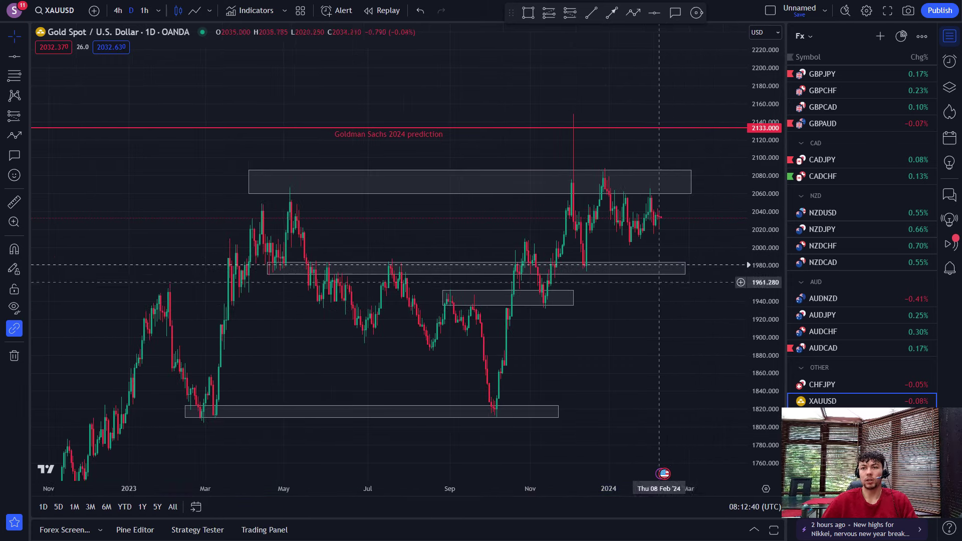
drag(663, 304, 614, 308)
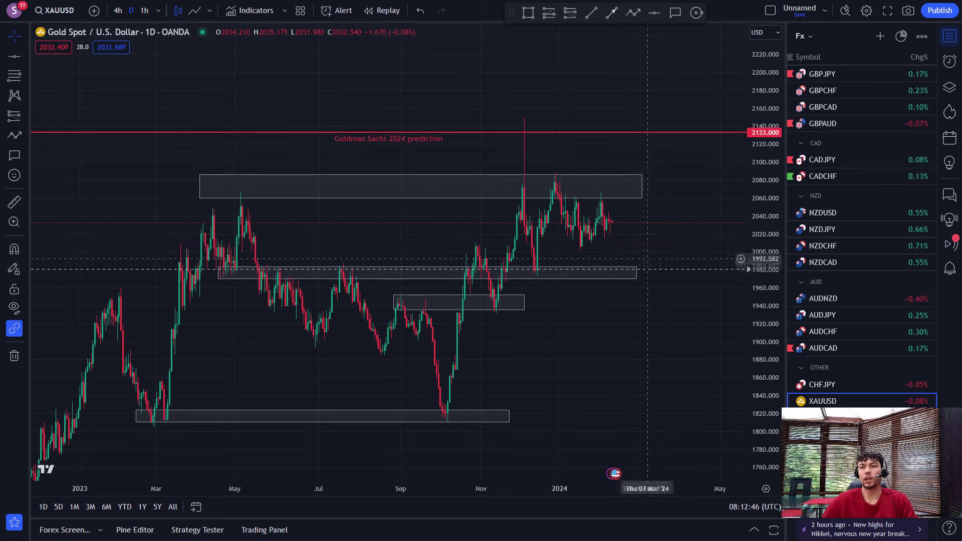
drag(640, 270, 667, 271)
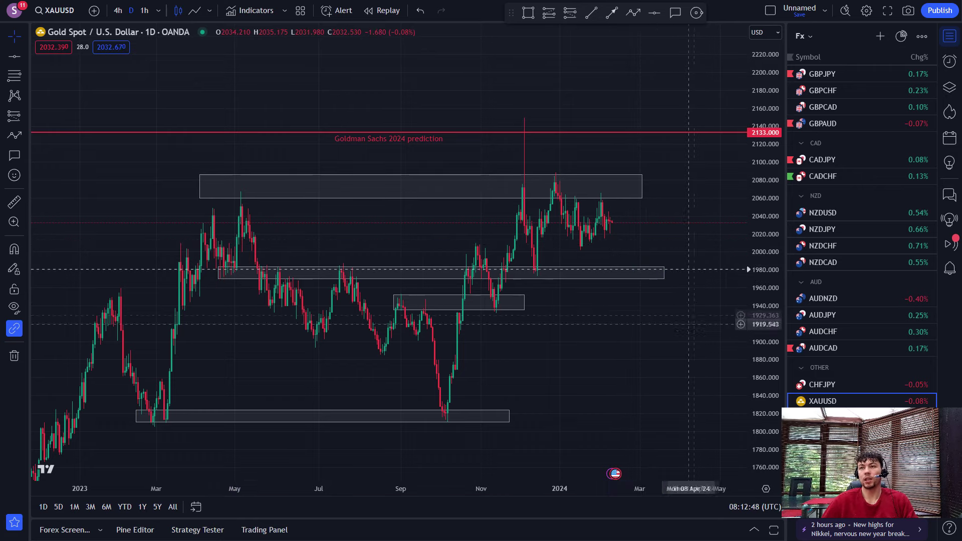